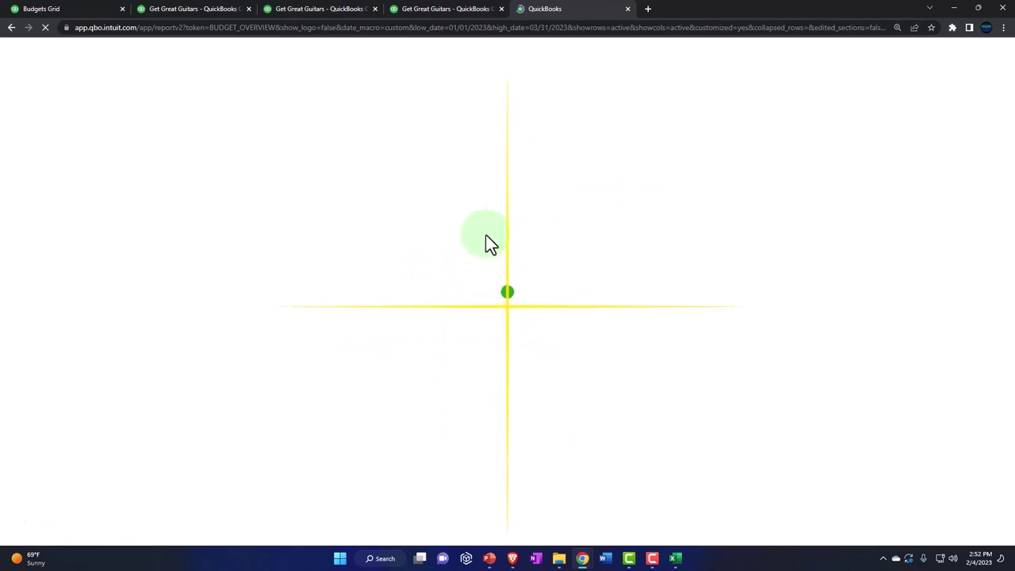
- Go to the Reports list and collapse the navigation sidebar to widen the page
{"action": "key", "text": "alt+Left"}
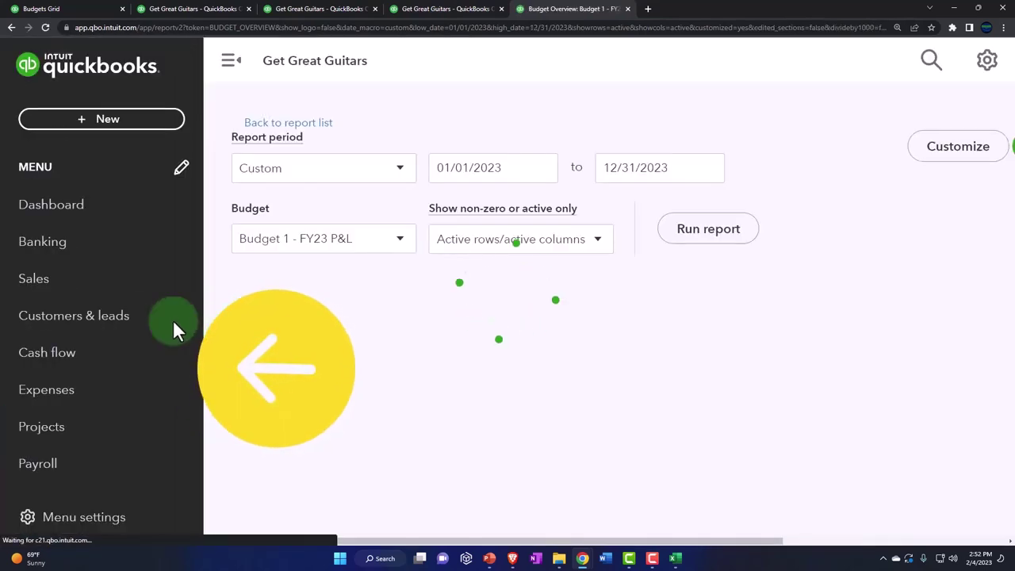
{"action": "scroll", "coordinate": [125, 331], "scroll_direction": "down", "scroll_amount": 3}
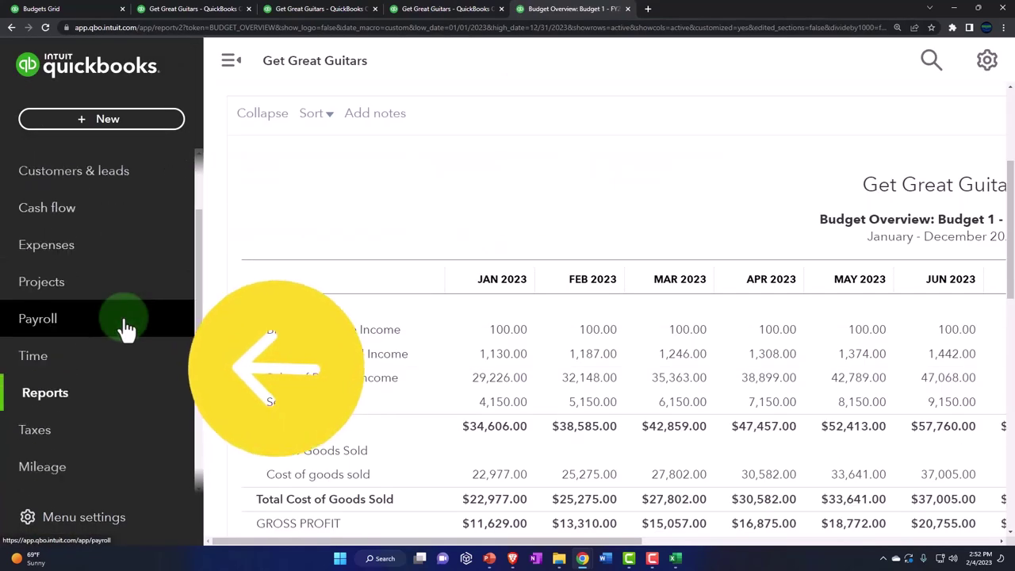
{"action": "left_click", "coordinate": [64, 388]}
{"action": "left_click", "coordinate": [230, 61]}
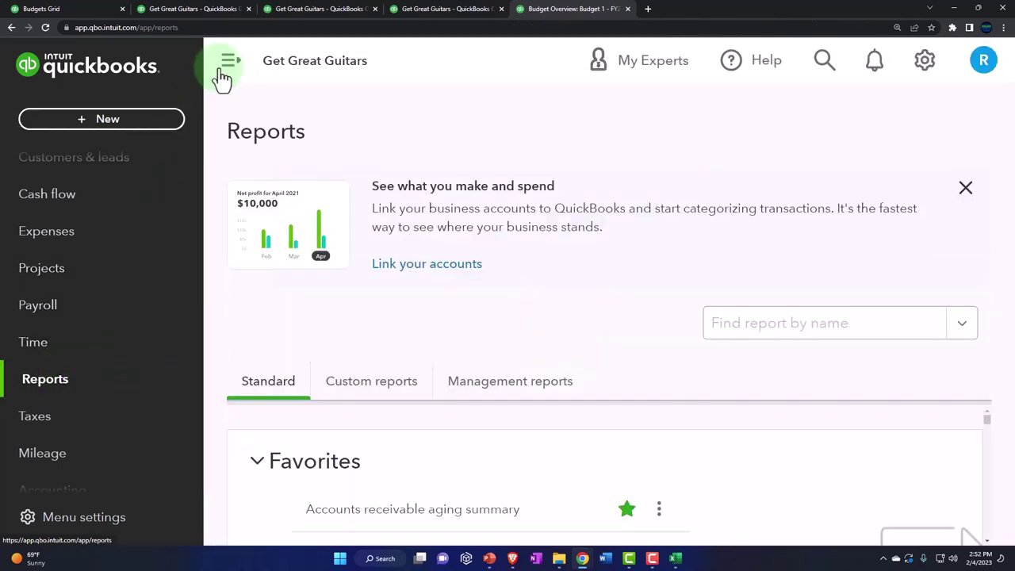
- Search reports for 'bud' and open Budget vs. Actuals from the suggestions
{"action": "left_click", "coordinate": [707, 328]}
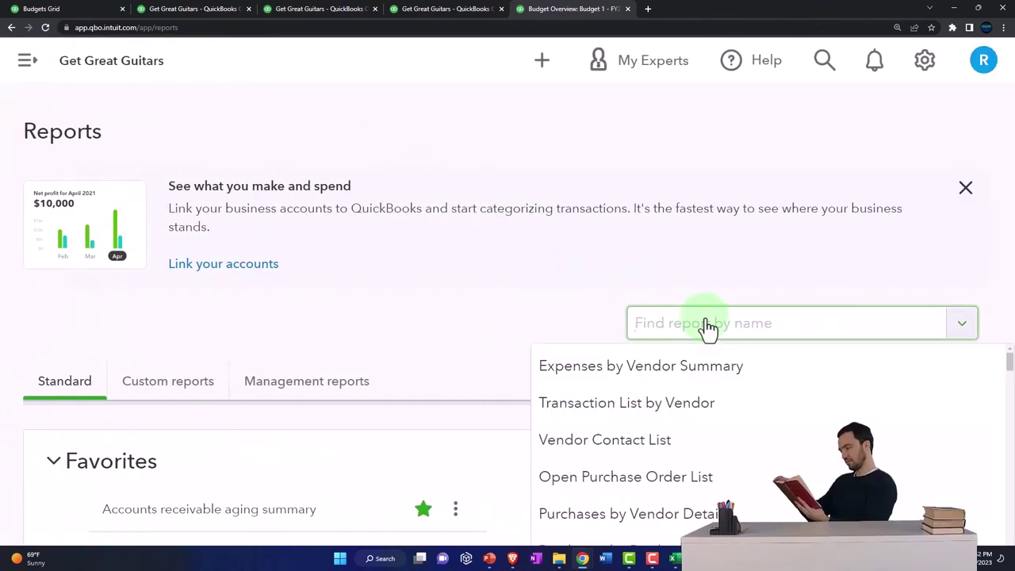
{"action": "type", "text": "bu"}
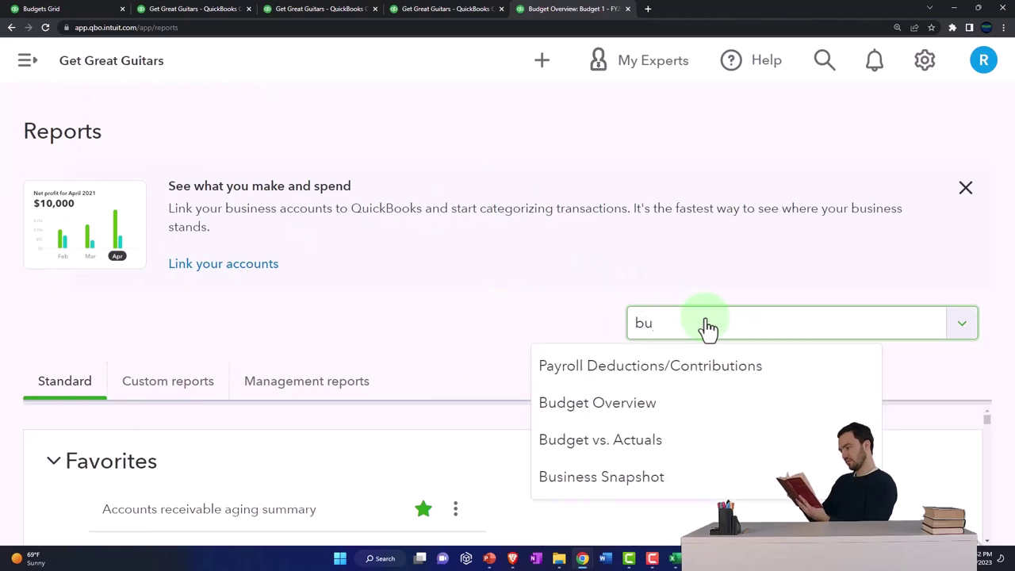
{"action": "type", "text": "d"}
{"action": "key", "text": "Down"}
{"action": "key", "text": "Down"}
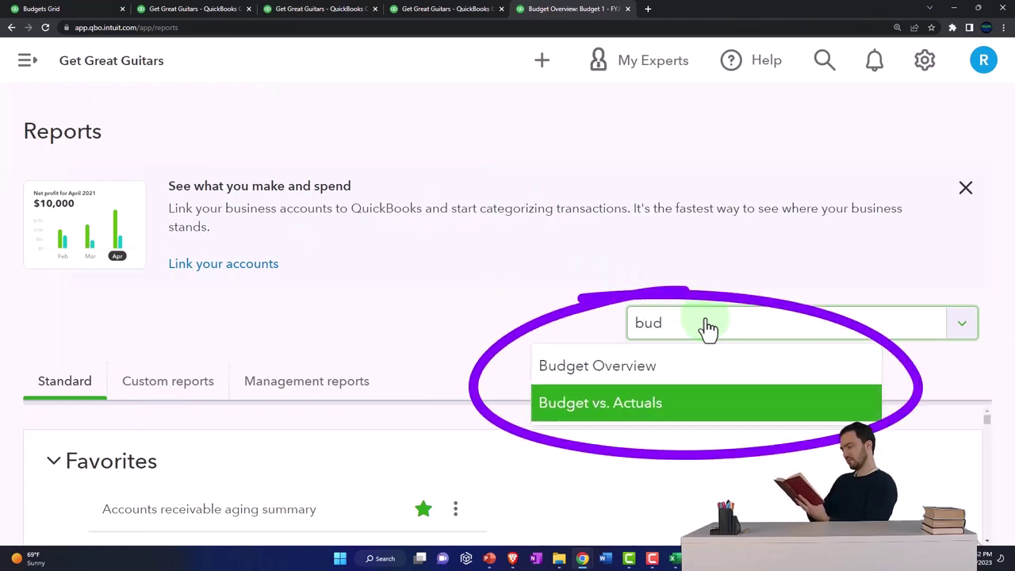
{"action": "key", "text": "Return"}
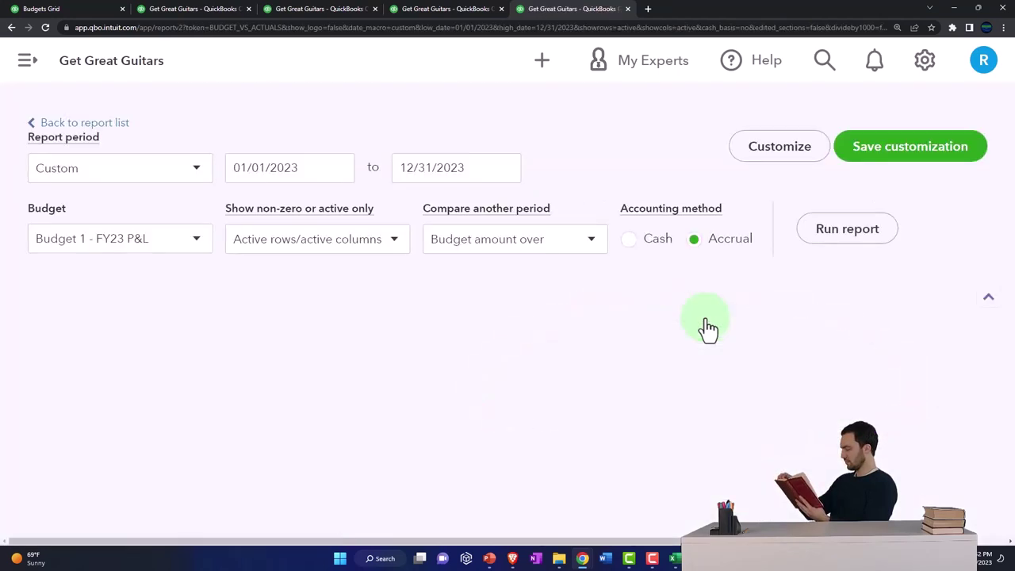
{"action": "scroll", "coordinate": [433, 342], "scroll_direction": "down", "scroll_amount": 3}
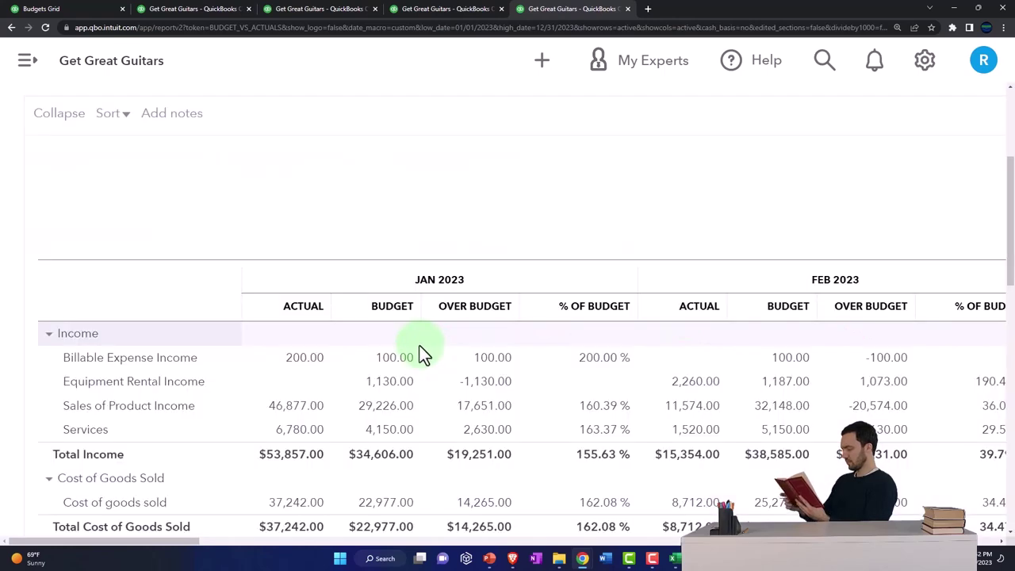
{"action": "key", "text": "ctrl+minus"}
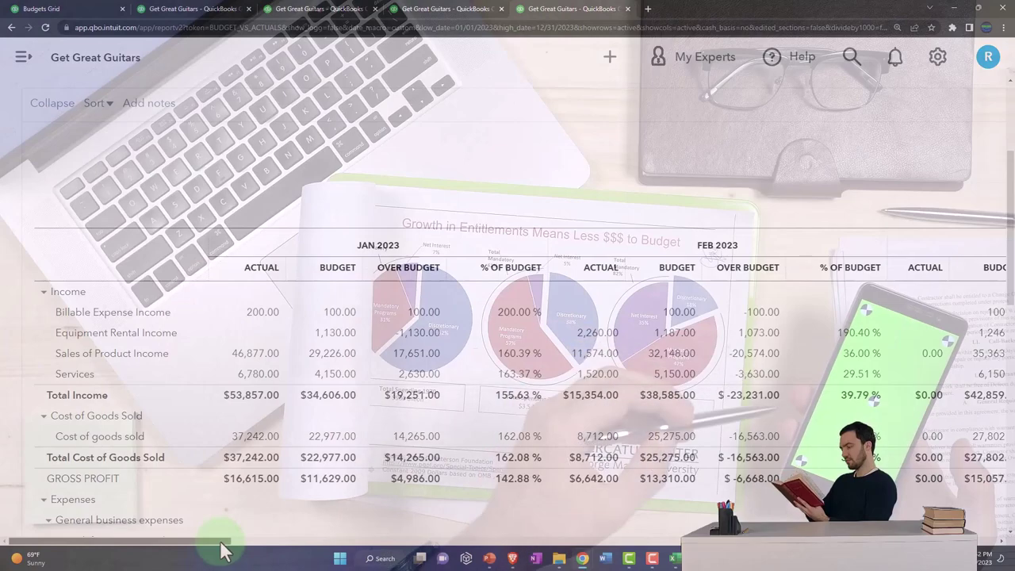
{"action": "left_click_drag", "start_coordinate": [222, 544], "coordinate": [170, 555]}
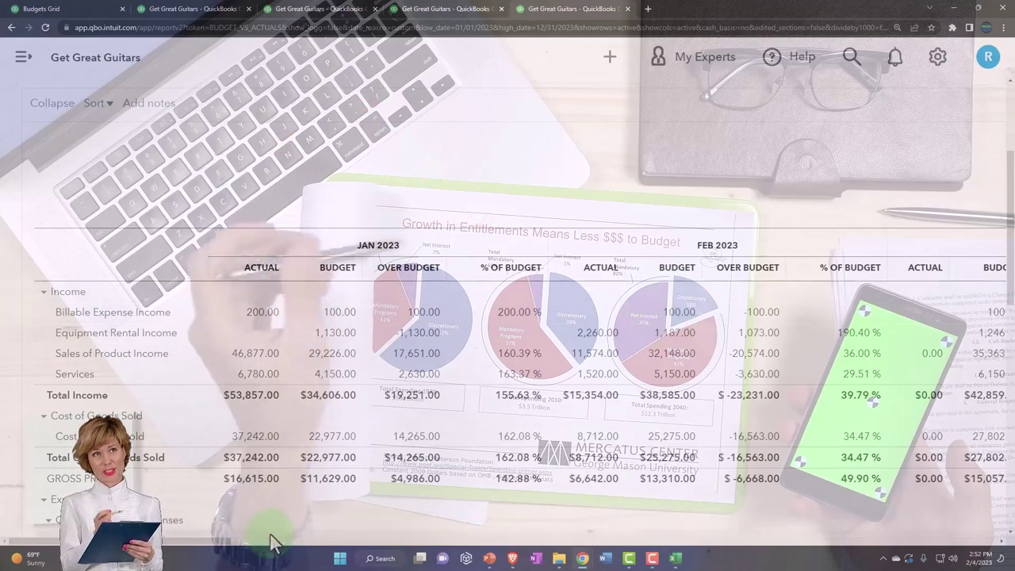
{"action": "left_click_drag", "start_coordinate": [222, 548], "coordinate": [375, 553]}
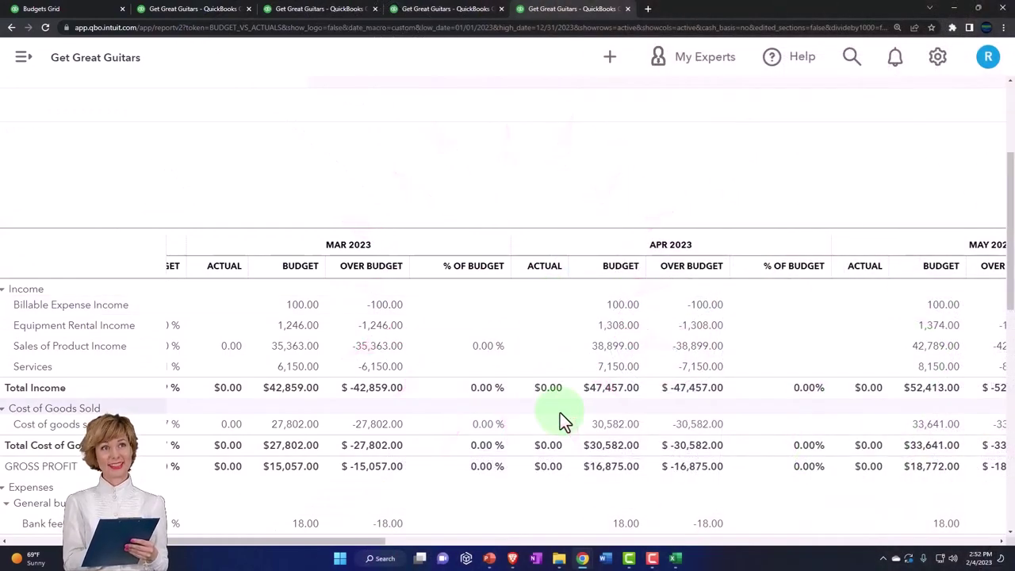
{"action": "left_click_drag", "start_coordinate": [352, 546], "coordinate": [167, 549]}
- Set the report period to 01/01/2023–02/28/2023 and rerun the report
{"action": "scroll", "coordinate": [220, 521], "scroll_direction": "up", "scroll_amount": 5}
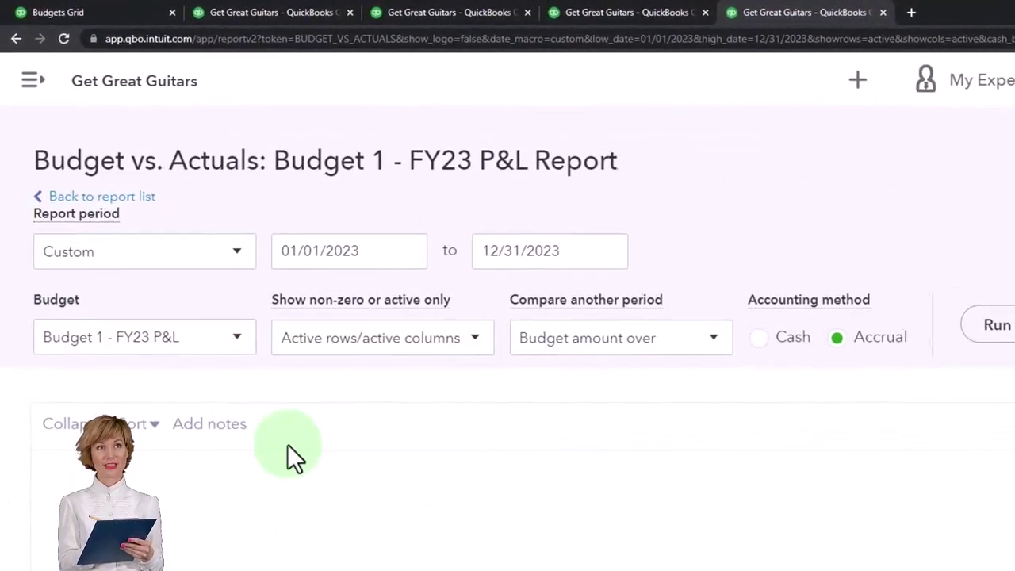
{"action": "left_click", "coordinate": [376, 261]}
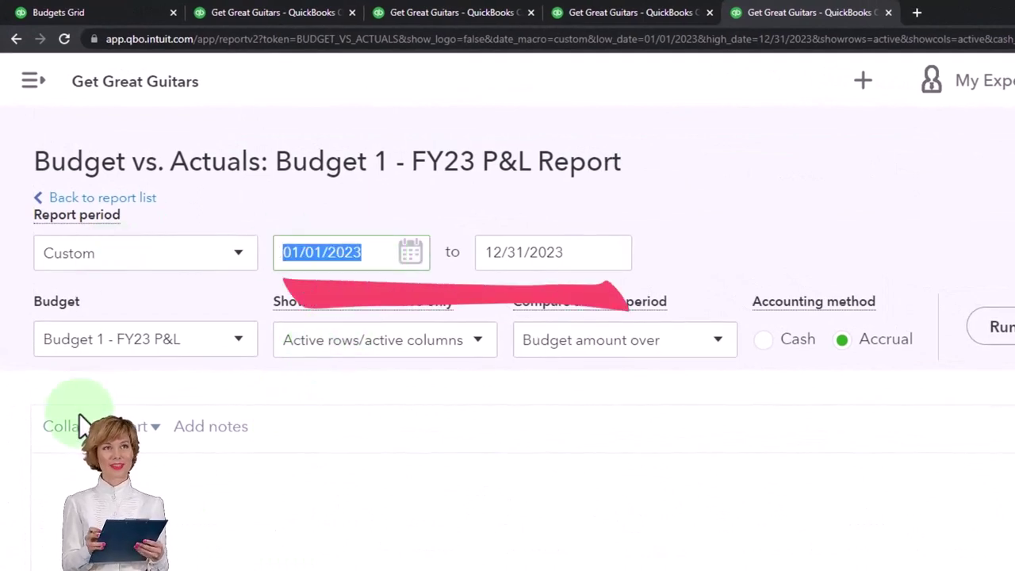
{"action": "type", "text": "01/01/2023"}
{"action": "key", "text": "Tab"}
{"action": "type", "text": "02/28/2023"}
{"action": "key", "text": "Tab"}
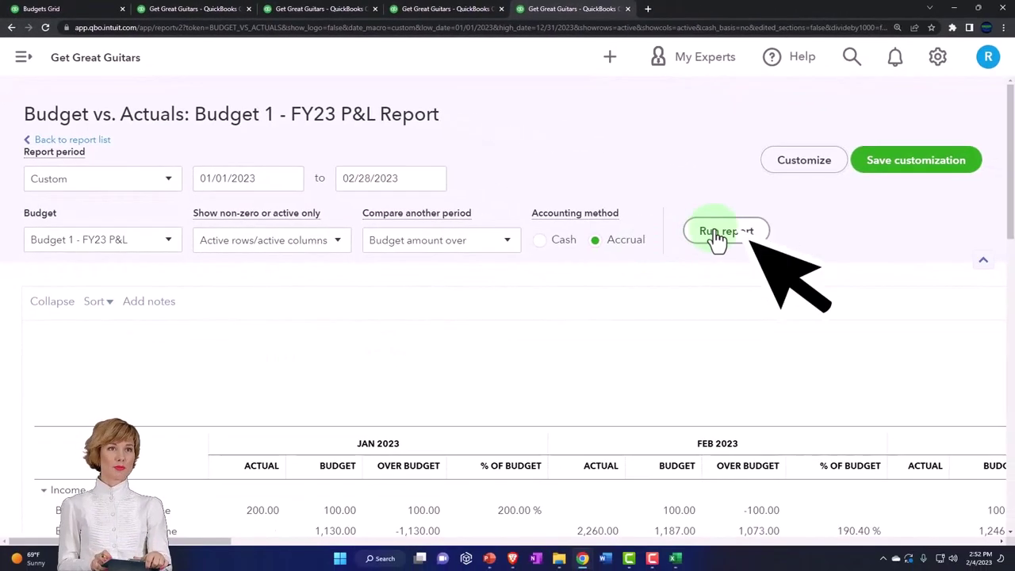
{"action": "left_click", "coordinate": [707, 235]}
{"action": "scroll", "coordinate": [525, 312], "scroll_direction": "down", "scroll_amount": 3}
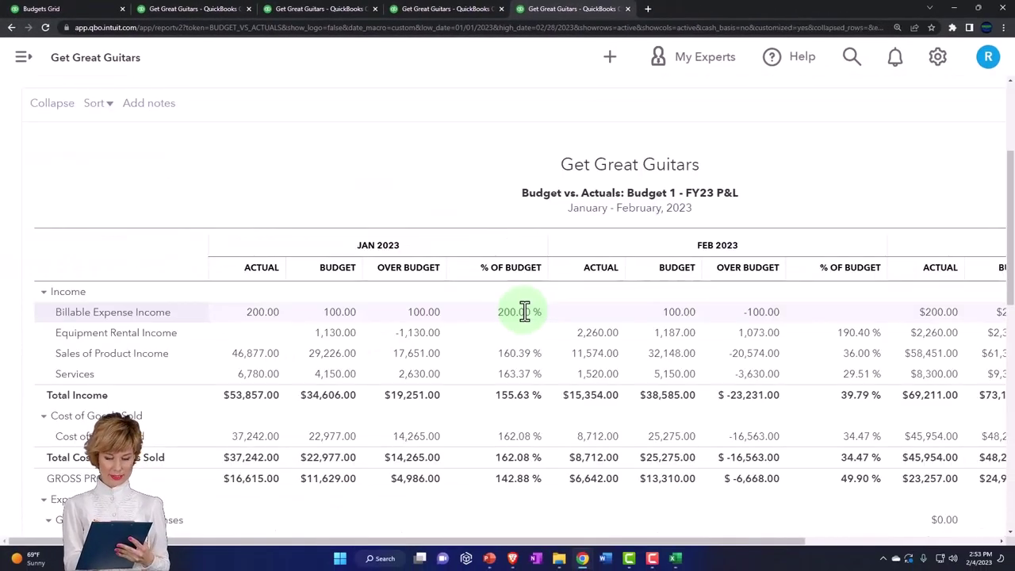
- Launch Calculator from Windows Search, set it to keep on top, and move it mid-screen
{"action": "left_click", "coordinate": [384, 559]}
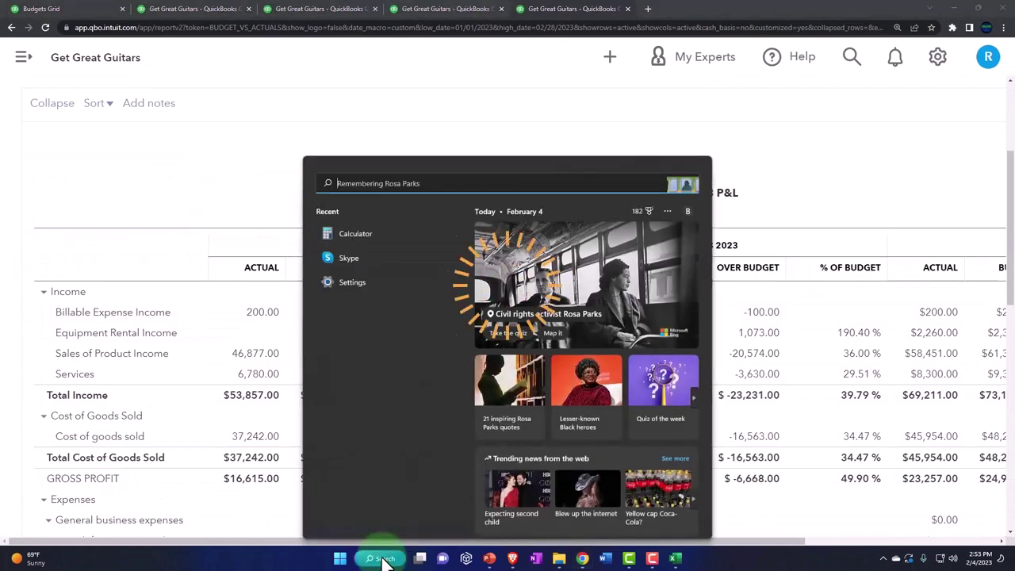
{"action": "left_click", "coordinate": [357, 233]}
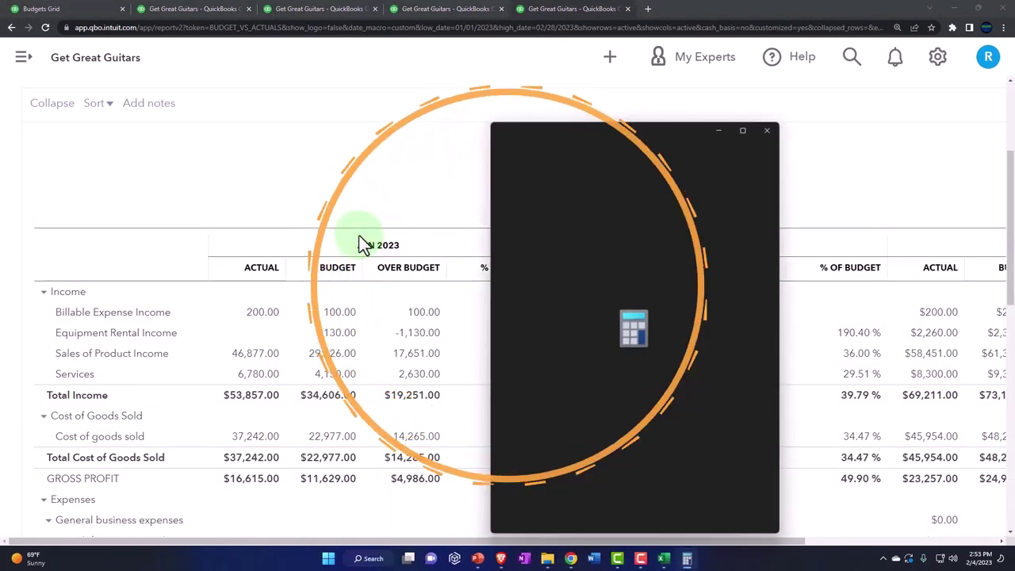
{"action": "left_click", "coordinate": [573, 151]}
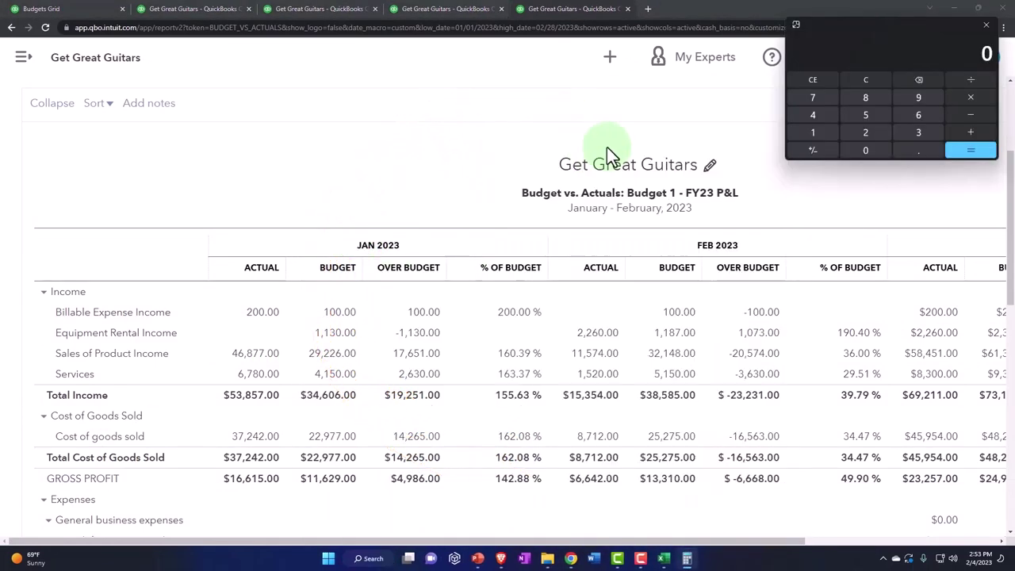
{"action": "left_click_drag", "start_coordinate": [822, 44], "coordinate": [539, 340]}
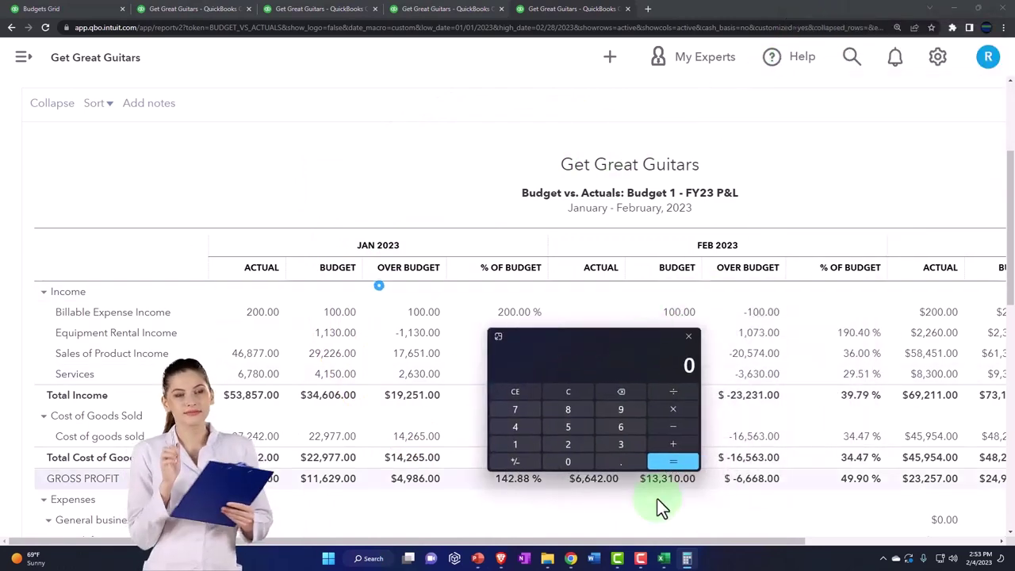
{"action": "left_click_drag", "start_coordinate": [680, 543], "coordinate": [725, 558]}
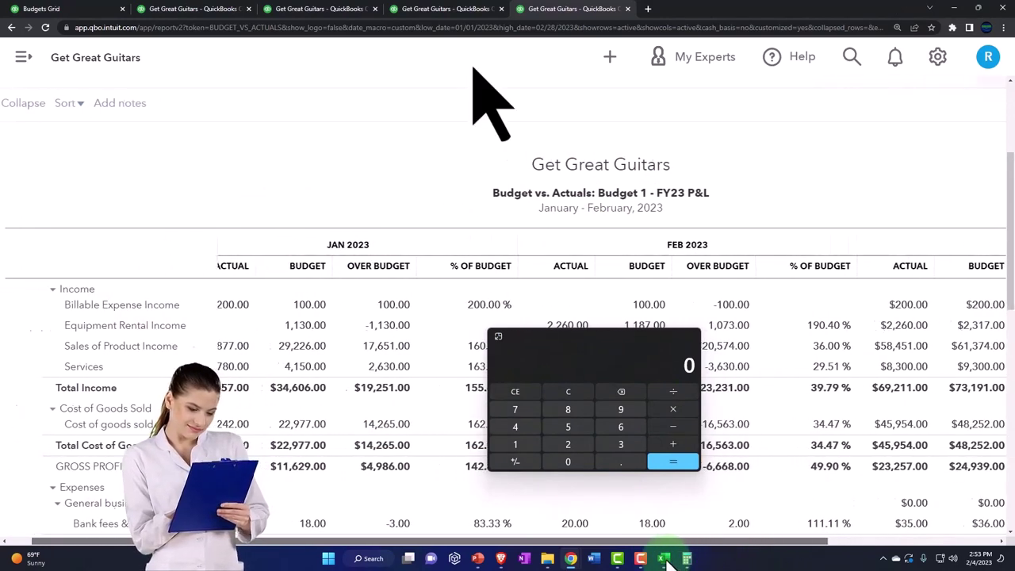
- Check the Budget Overview tab and keep the Profit and Loss columns split by Months
{"action": "left_click", "coordinate": [437, 13]}
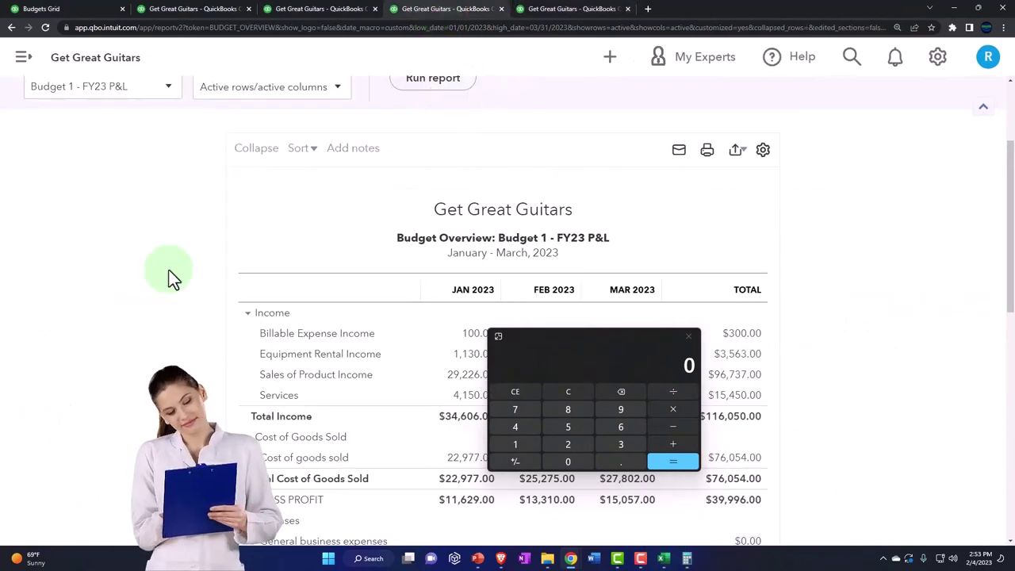
{"action": "scroll", "coordinate": [167, 273], "scroll_direction": "up", "scroll_amount": 3}
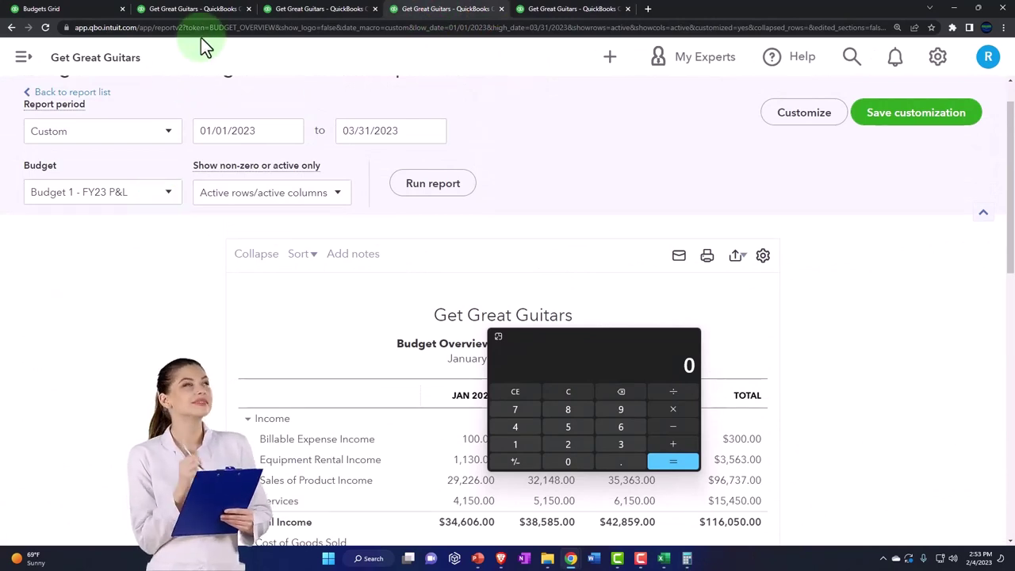
{"action": "left_click", "coordinate": [278, 9]}
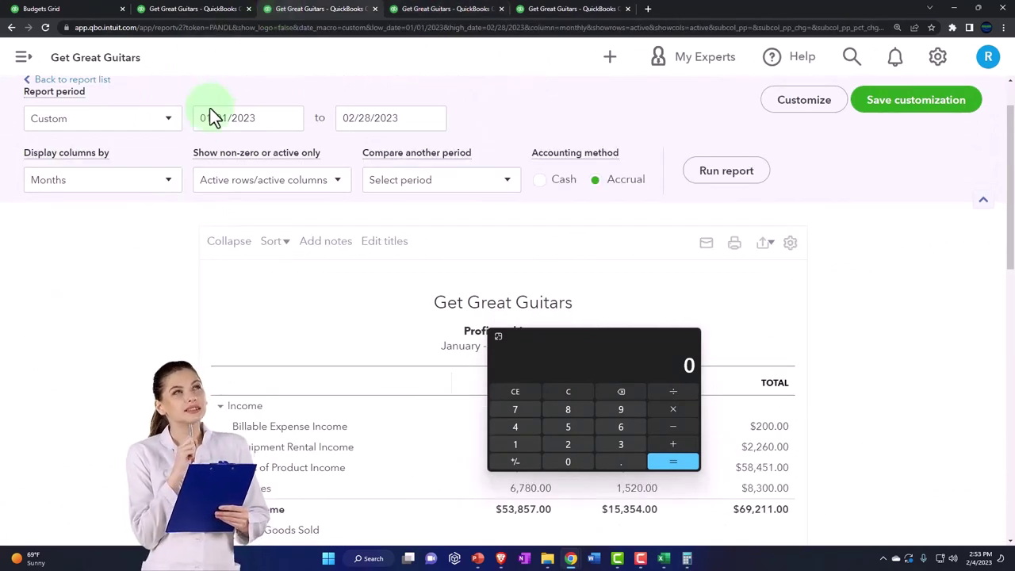
{"action": "left_click", "coordinate": [164, 189]}
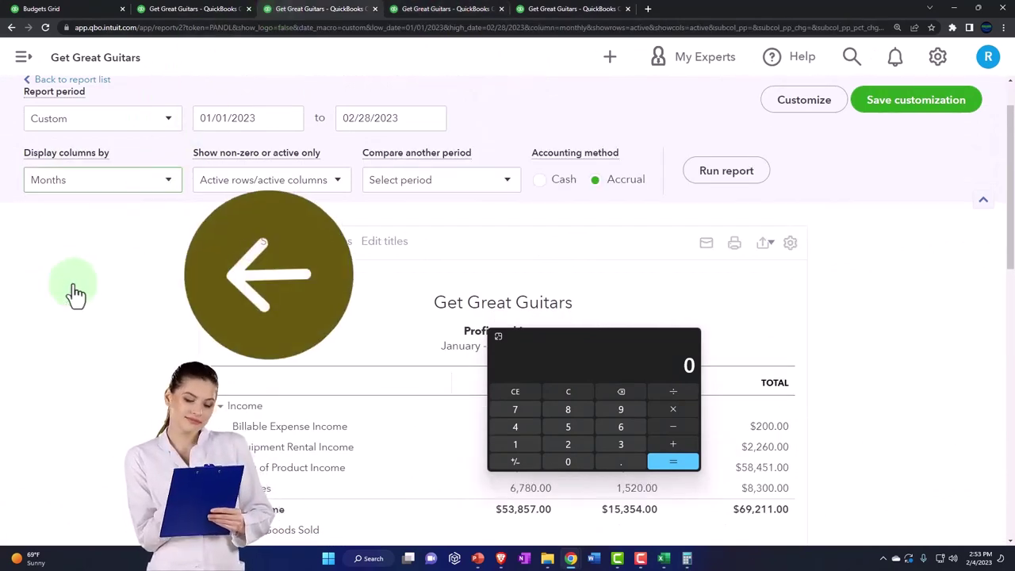
{"action": "left_click", "coordinate": [73, 291]}
- Reposition the calculator over the report table and return to the Budget vs. Actuals report
{"action": "left_click_drag", "start_coordinate": [576, 336], "coordinate": [882, 197]}
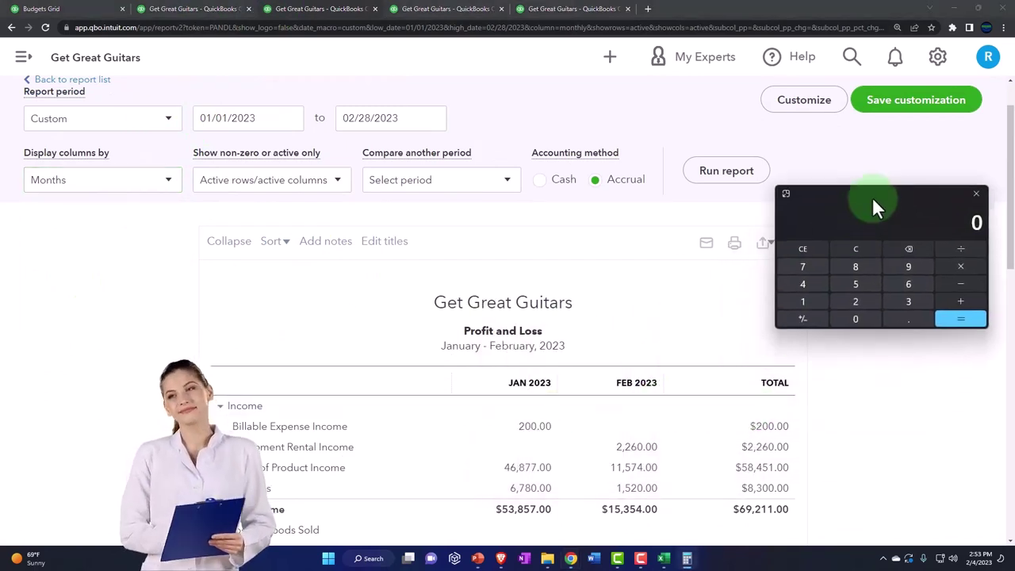
{"action": "left_click_drag", "start_coordinate": [869, 203], "coordinate": [638, 354]}
{"action": "left_click", "coordinate": [547, 9]}
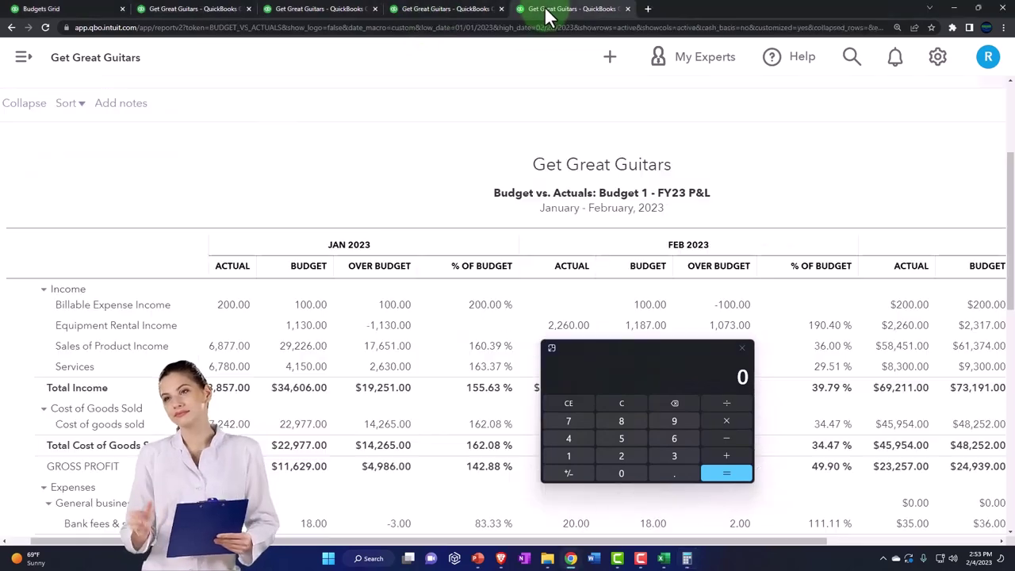
- Compute 53,857 − 34,606 in Calculator, getting 19,251 to match January's over-budget figure
{"action": "scroll", "coordinate": [404, 236], "scroll_direction": "down", "scroll_amount": 1}
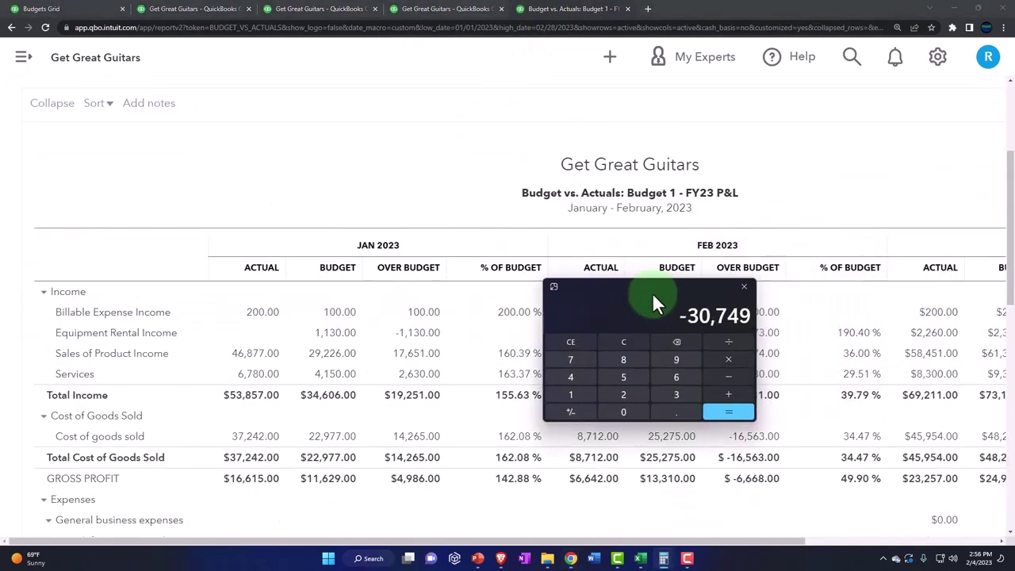
{"action": "left_click_drag", "start_coordinate": [632, 301], "coordinate": [573, 333]}
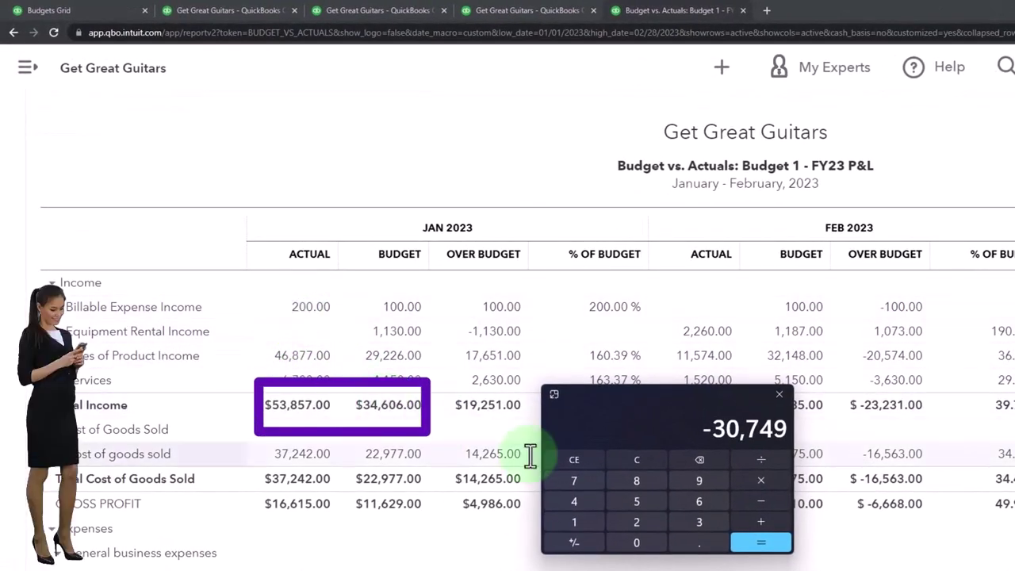
{"action": "left_click", "coordinate": [656, 460]}
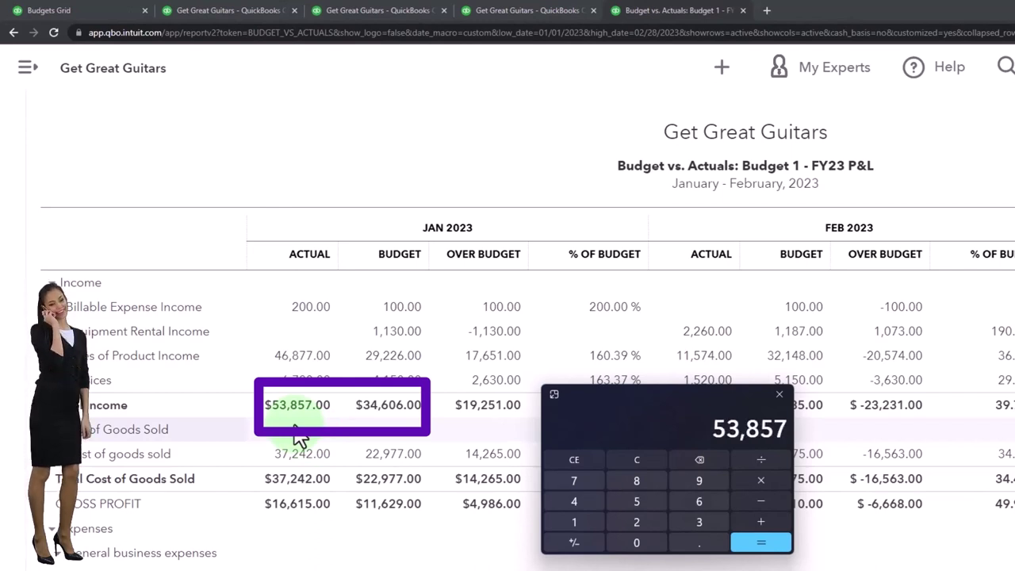
{"action": "type", "text": "34,606"}
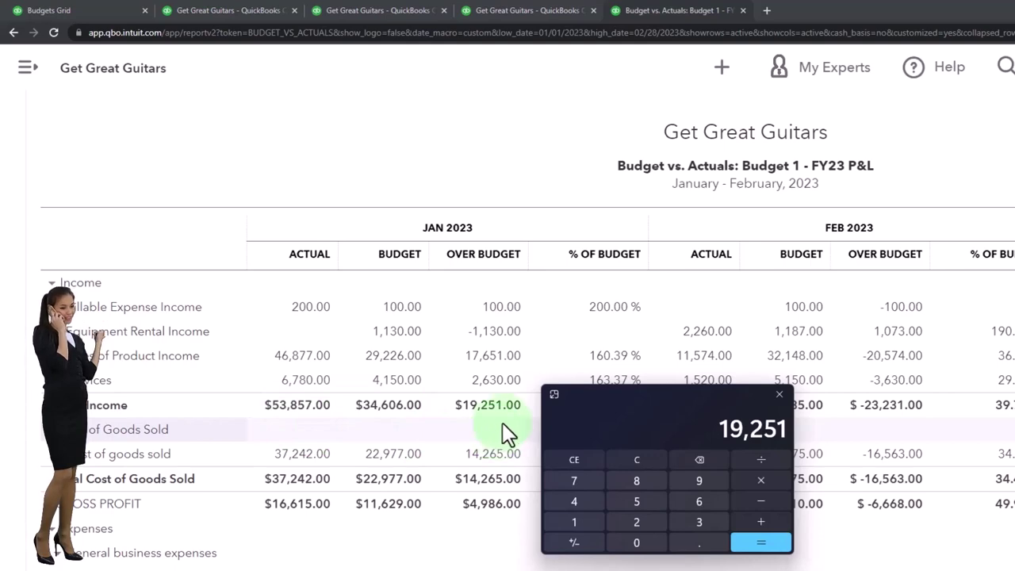
{"action": "left_click_drag", "start_coordinate": [601, 396], "coordinate": [760, 396]}
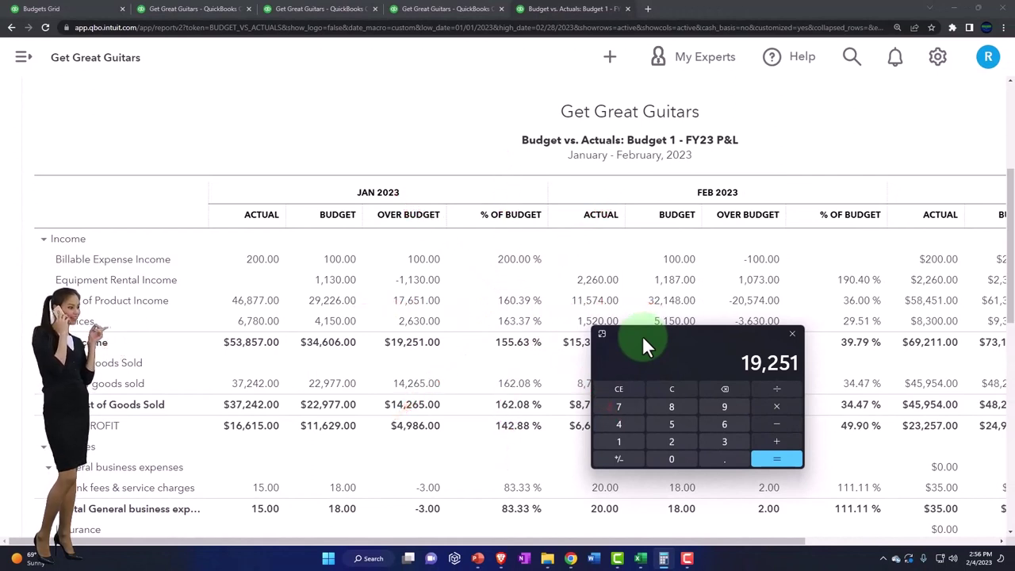
- Divide 53,857 by 34,606 in Calculator to confirm January's 155.63% of budget
{"action": "left_click", "coordinate": [672, 388]}
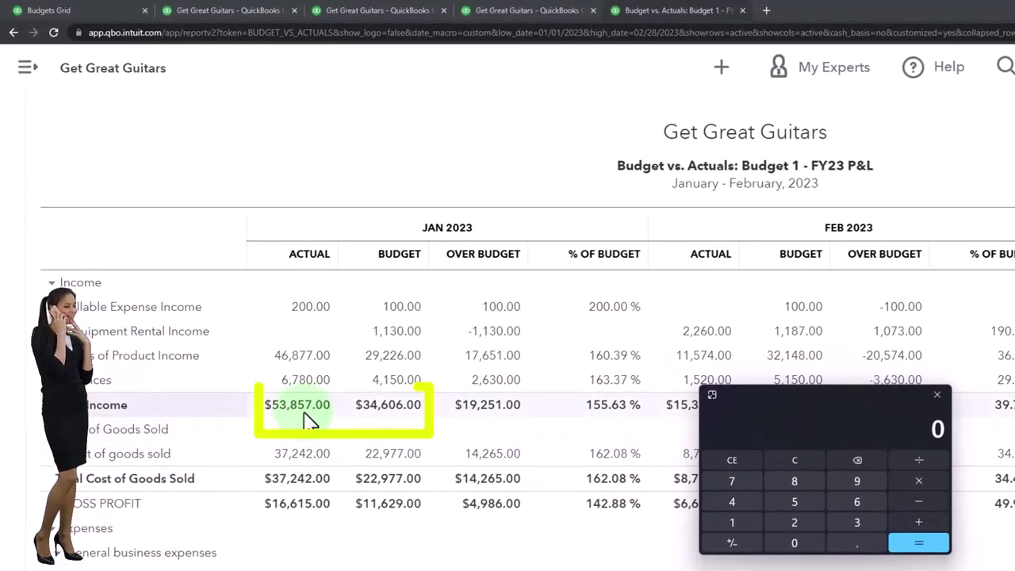
{"action": "type", "text": "53857"}
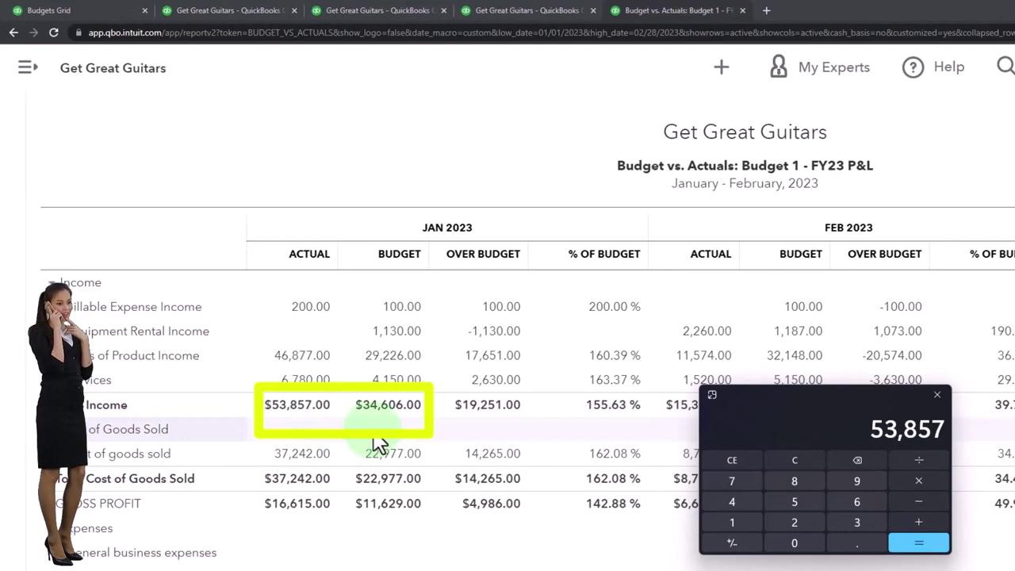
{"action": "type", "text": "34606"}
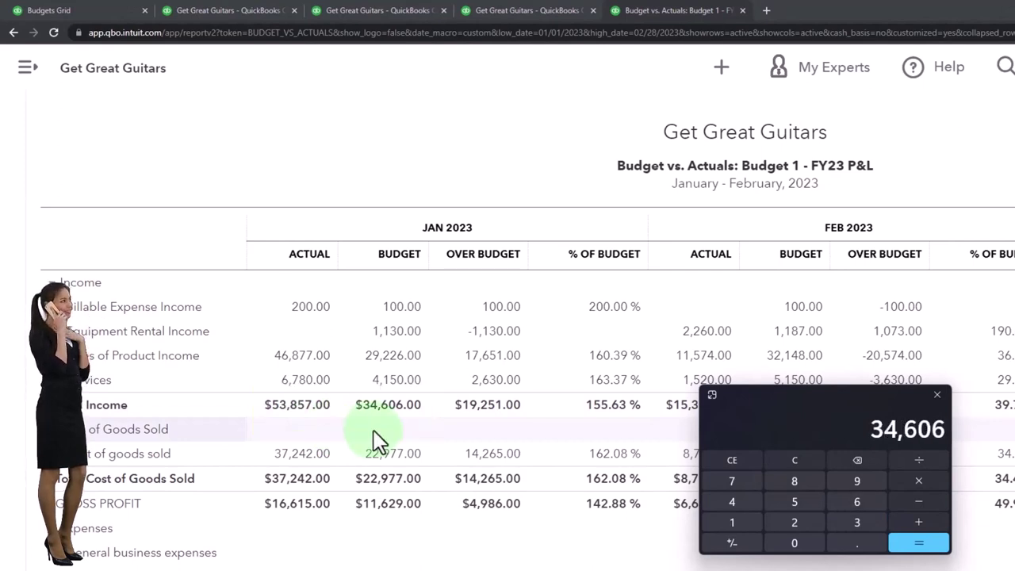
{"action": "key", "text": "Return"}
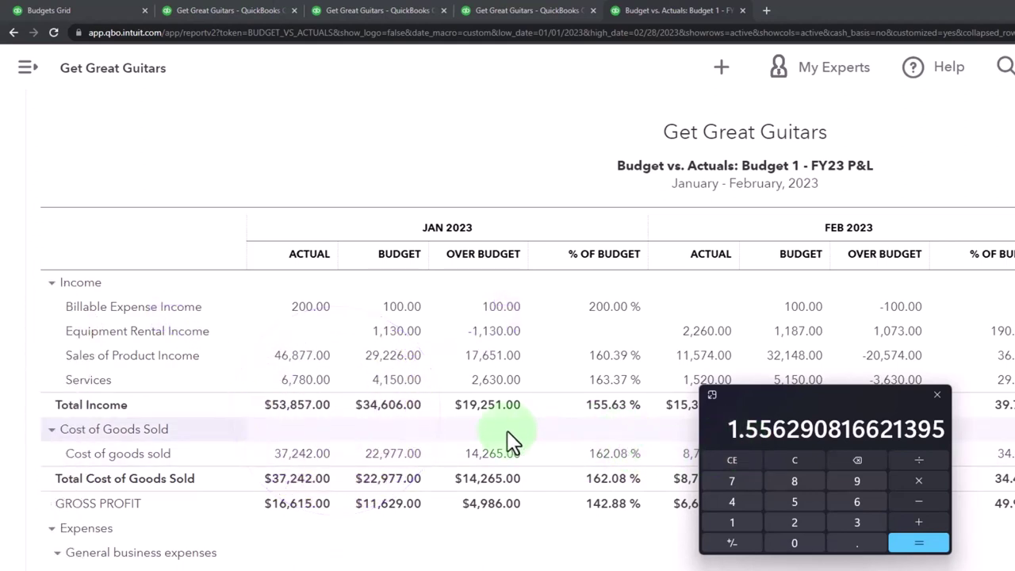
{"action": "scroll", "coordinate": [626, 434], "scroll_direction": "down", "scroll_amount": 2}
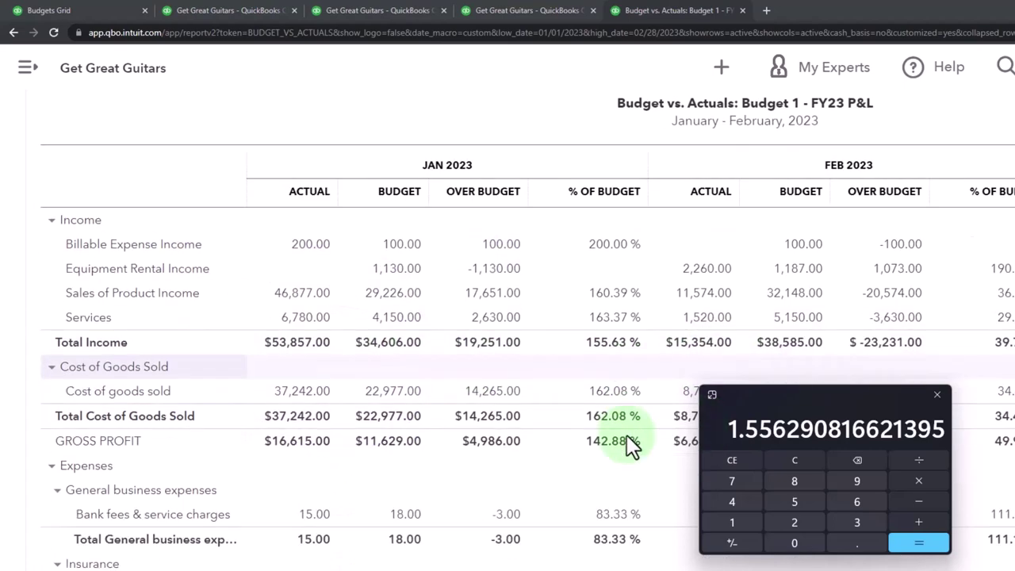
{"action": "scroll", "coordinate": [618, 414], "scroll_direction": "down", "scroll_amount": 4}
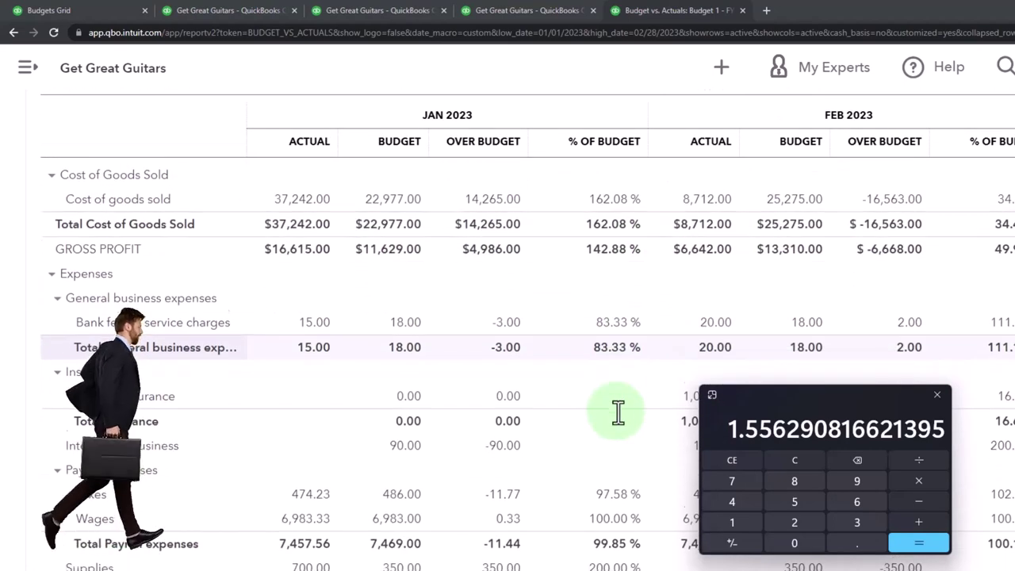
{"action": "scroll", "coordinate": [618, 413], "scroll_direction": "up", "scroll_amount": 10}
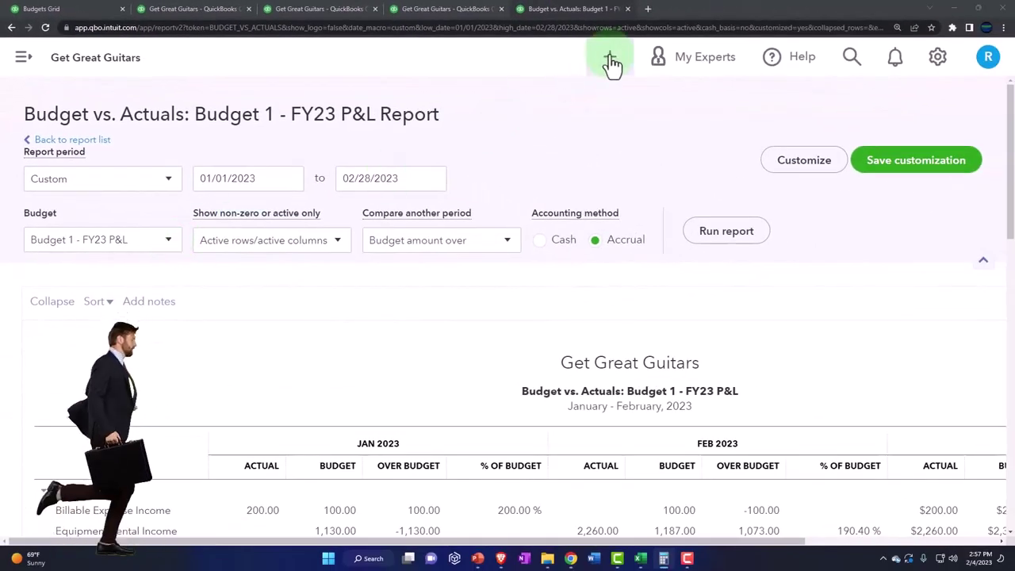
- Look through the + New menu and non-zero row options unchanged, then show the comparison column choices
{"action": "left_click", "coordinate": [611, 60]}
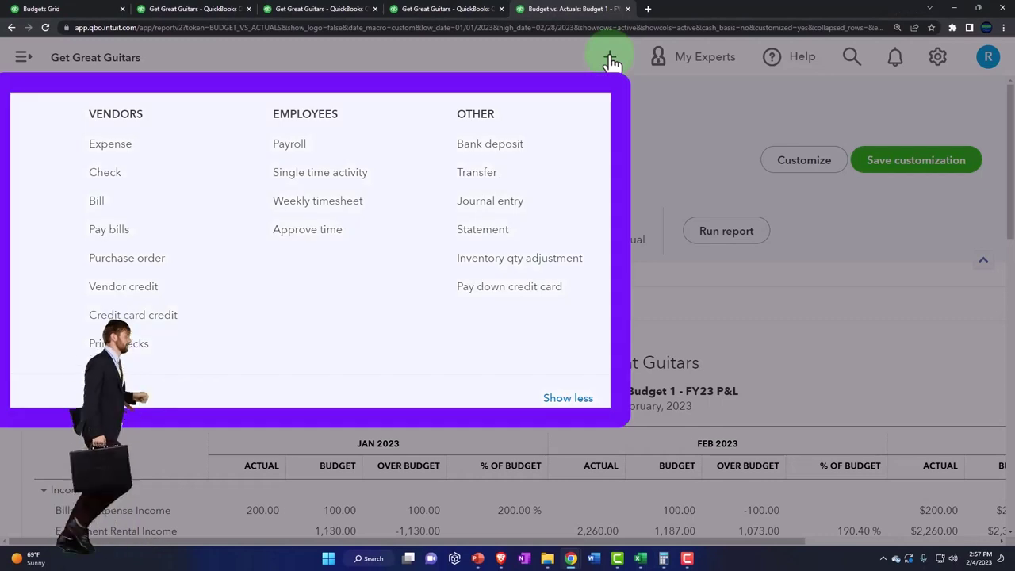
{"action": "left_click", "coordinate": [611, 60]}
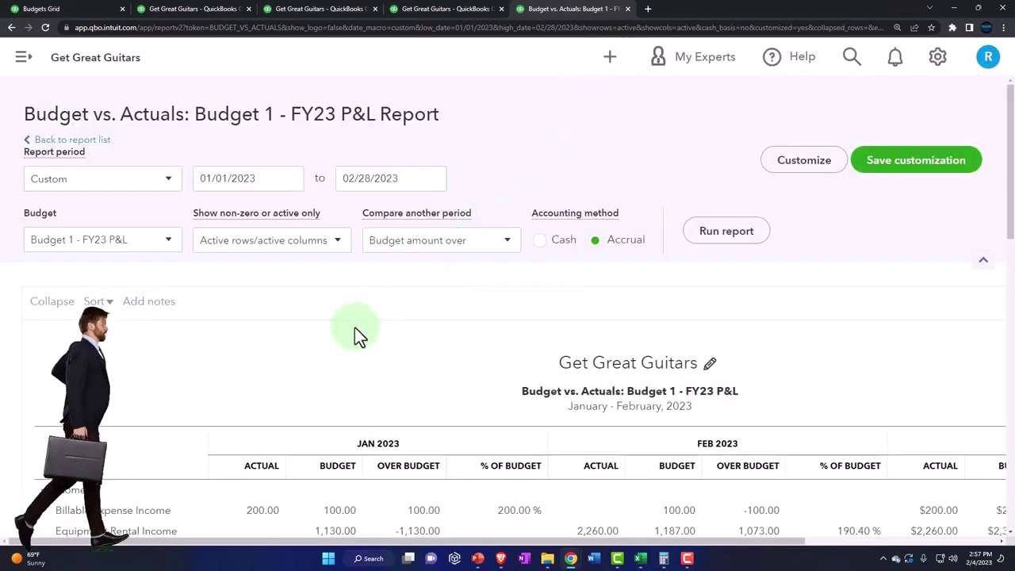
{"action": "left_click", "coordinate": [340, 245]}
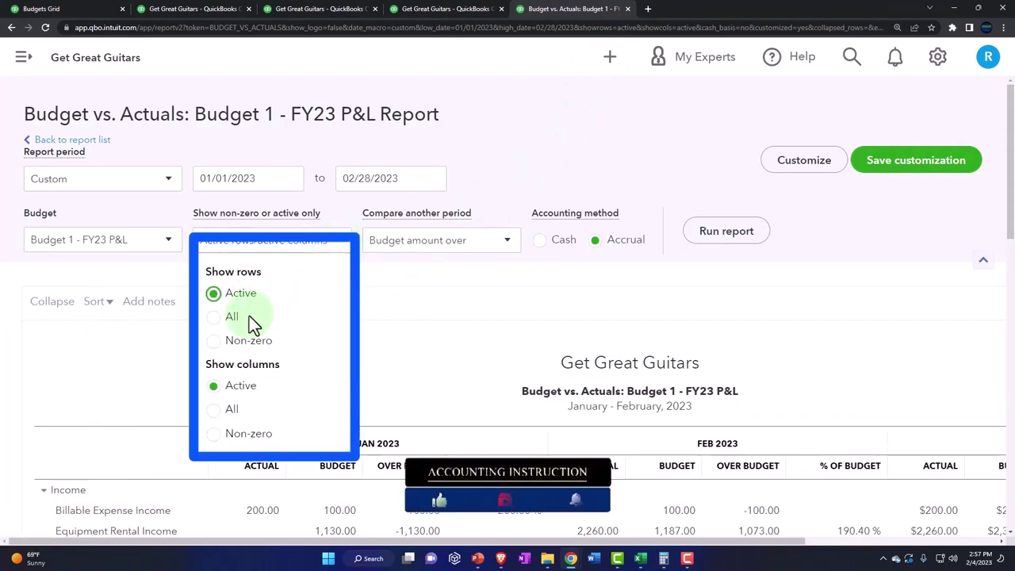
{"action": "left_click", "coordinate": [374, 335]}
{"action": "left_click", "coordinate": [507, 242]}
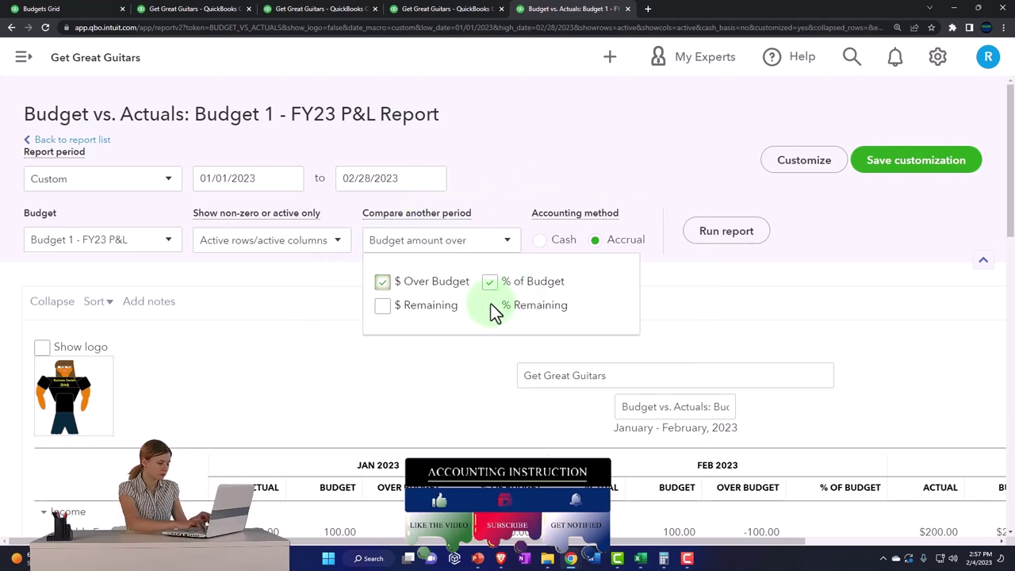
- Replace Over Budget columns with $ Remaining and % Remaining, rerun, and bring the calculator back
{"action": "left_click", "coordinate": [383, 283]}
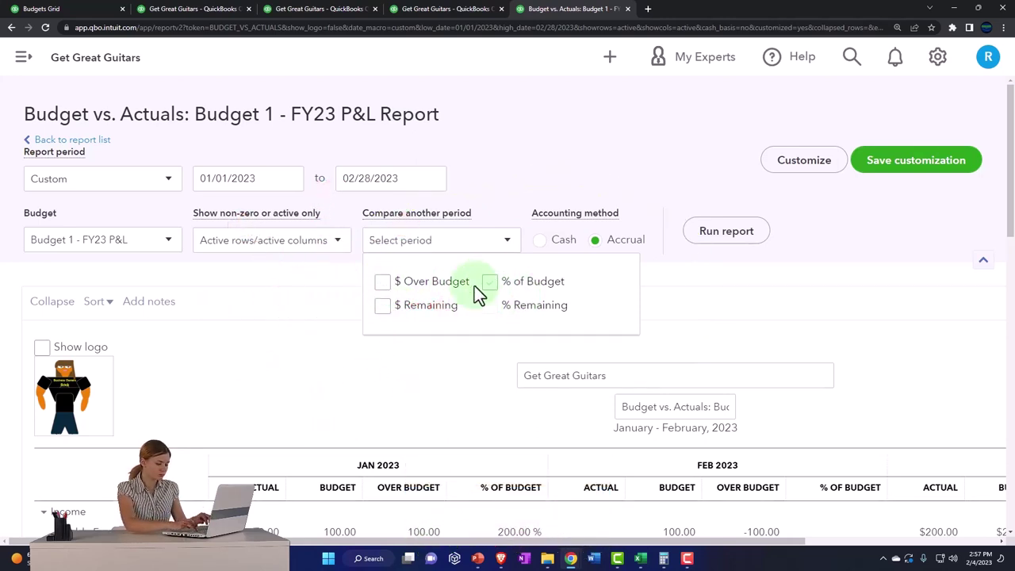
{"action": "left_click", "coordinate": [382, 307]}
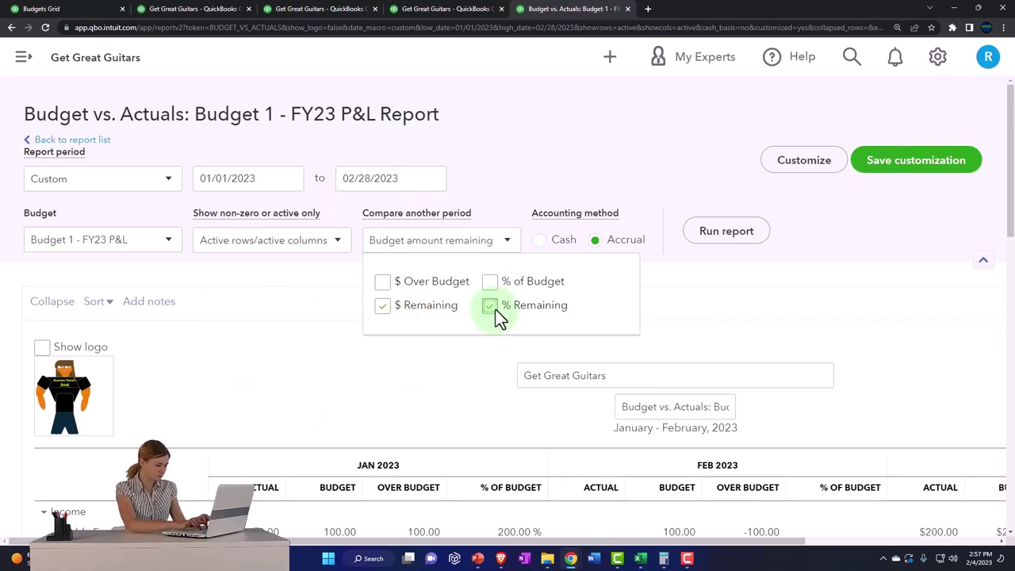
{"action": "left_click", "coordinate": [716, 231]}
{"action": "scroll", "coordinate": [709, 243], "scroll_direction": "down", "scroll_amount": 3}
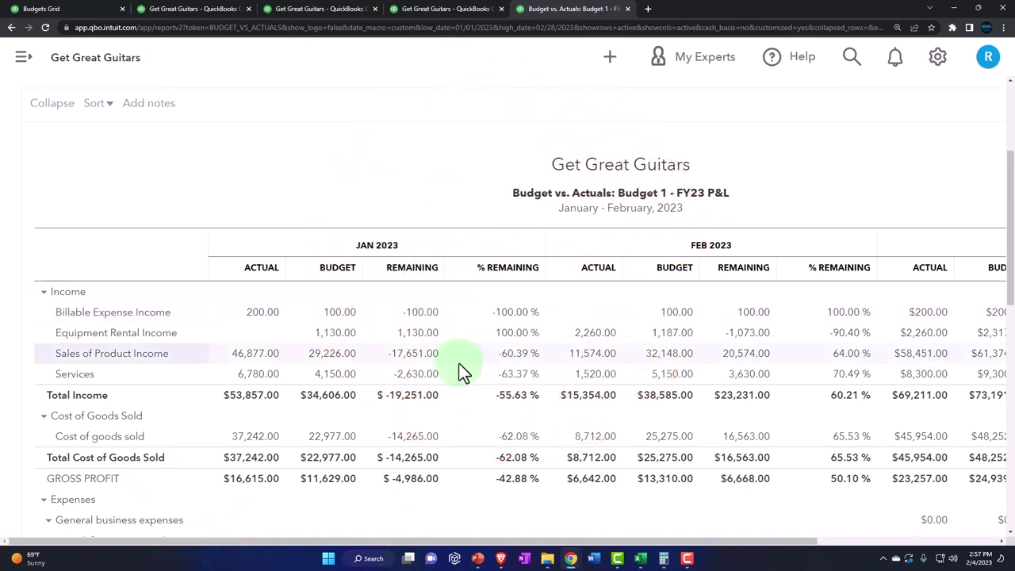
{"action": "left_click", "coordinate": [664, 558]}
{"action": "left_click_drag", "start_coordinate": [987, 188], "coordinate": [687, 286]}
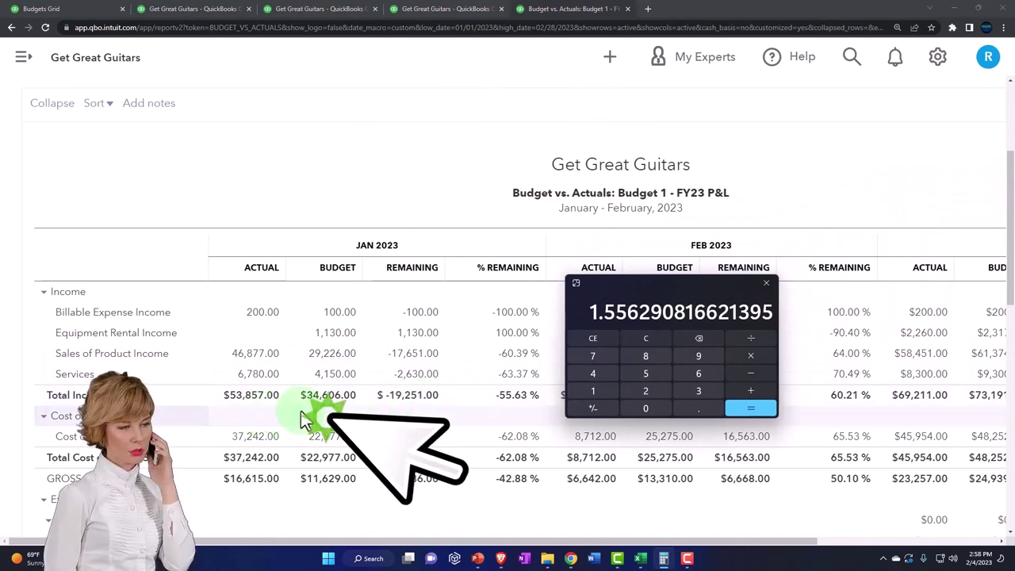
- Tick $ Over Budget in the comparison options and rerun the report
{"action": "scroll", "coordinate": [413, 401], "scroll_direction": "up", "scroll_amount": 1}
{"action": "scroll", "coordinate": [413, 401], "scroll_direction": "up", "scroll_amount": 3}
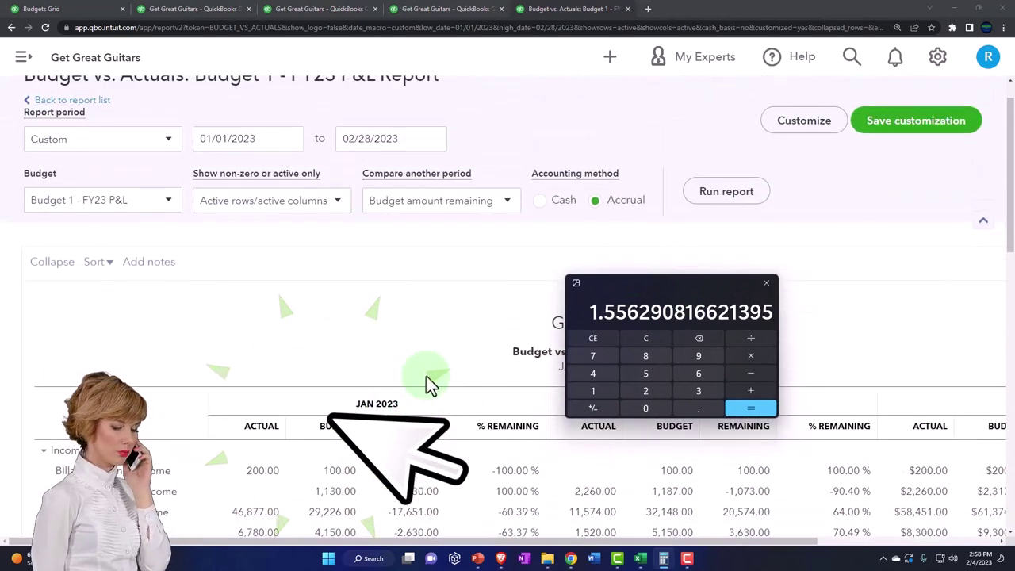
{"action": "left_click", "coordinate": [508, 205]}
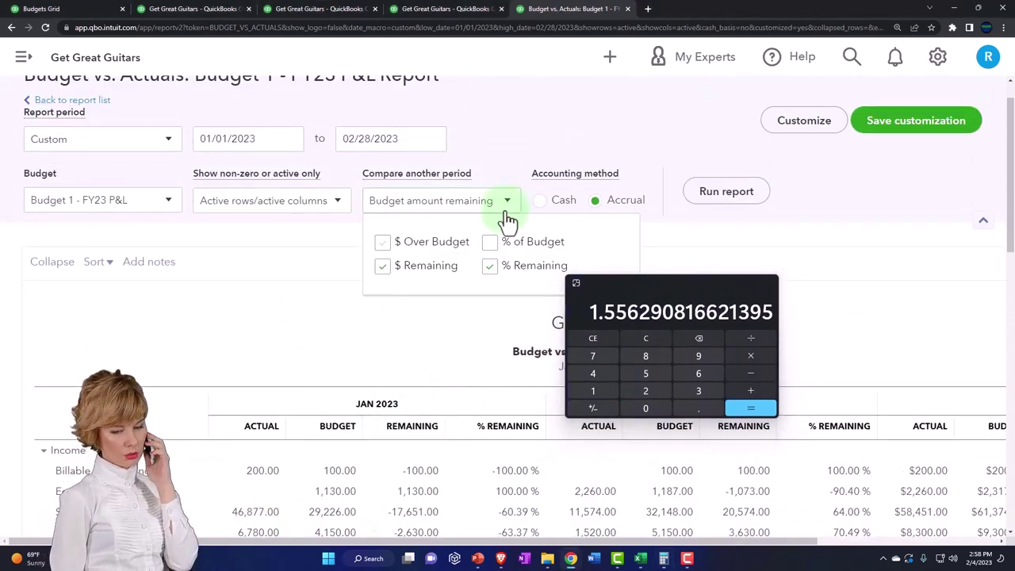
{"action": "left_click", "coordinate": [384, 245]}
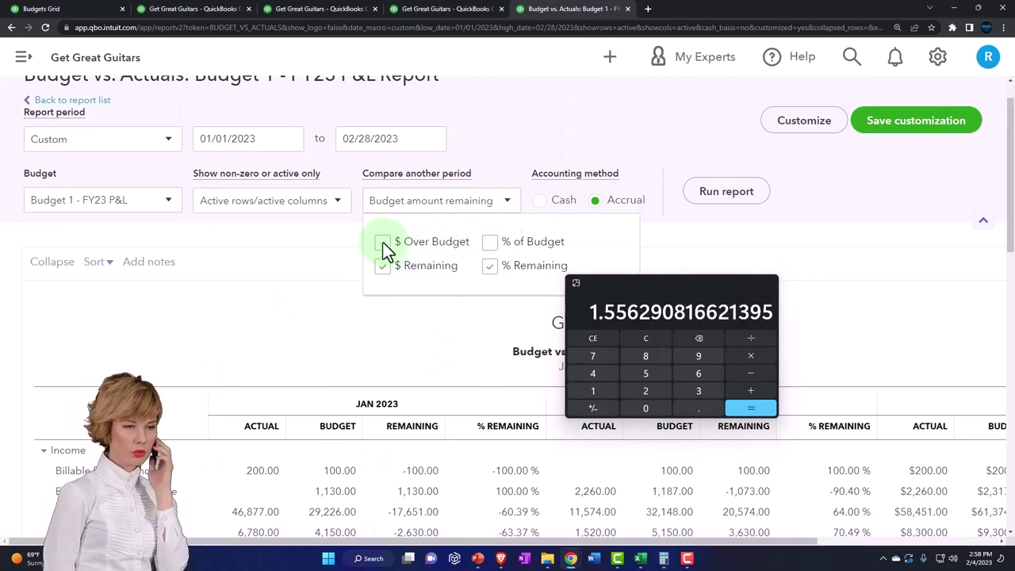
{"action": "left_click", "coordinate": [384, 244]}
{"action": "left_click", "coordinate": [727, 191]}
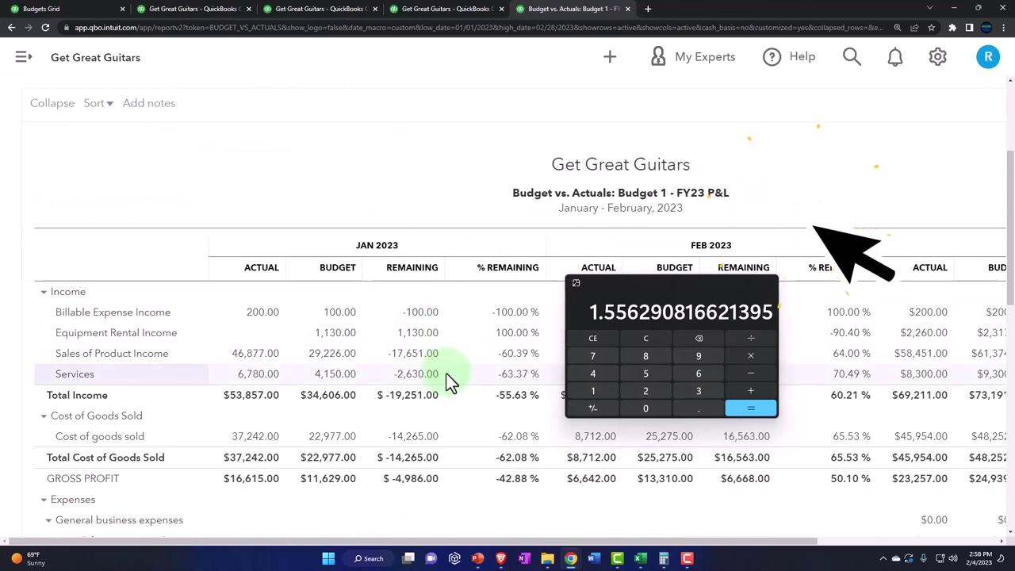
{"action": "left_click_drag", "start_coordinate": [640, 285], "coordinate": [749, 278]}
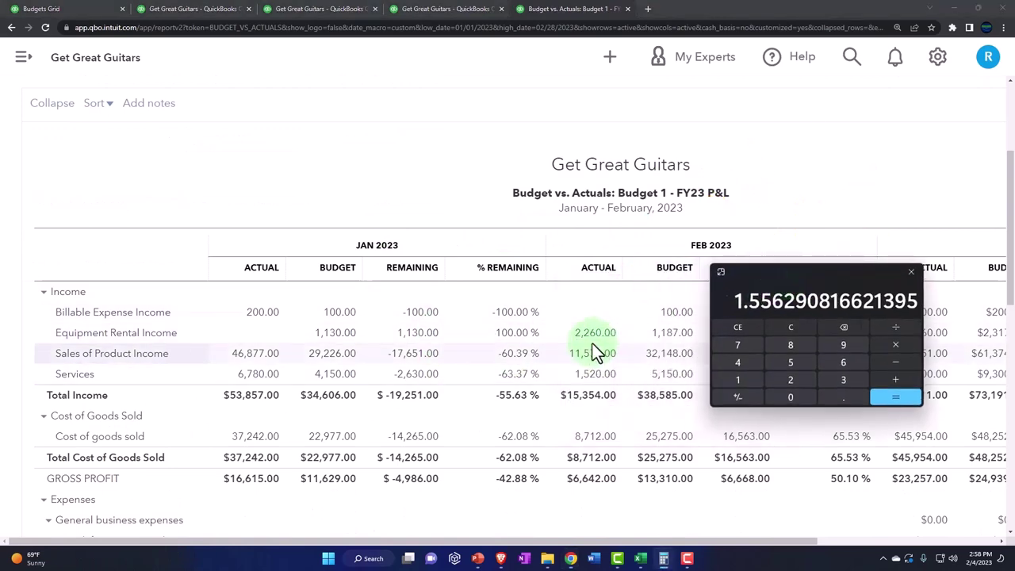
{"action": "scroll", "coordinate": [587, 349], "scroll_direction": "up", "scroll_amount": 3}
{"action": "left_click", "coordinate": [505, 200]}
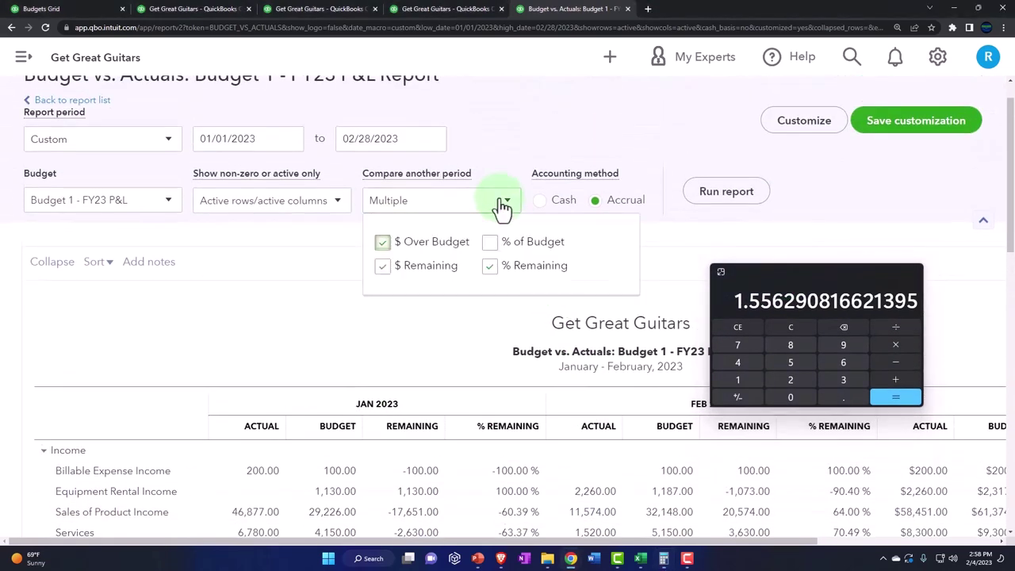
{"action": "left_click", "coordinate": [721, 193]}
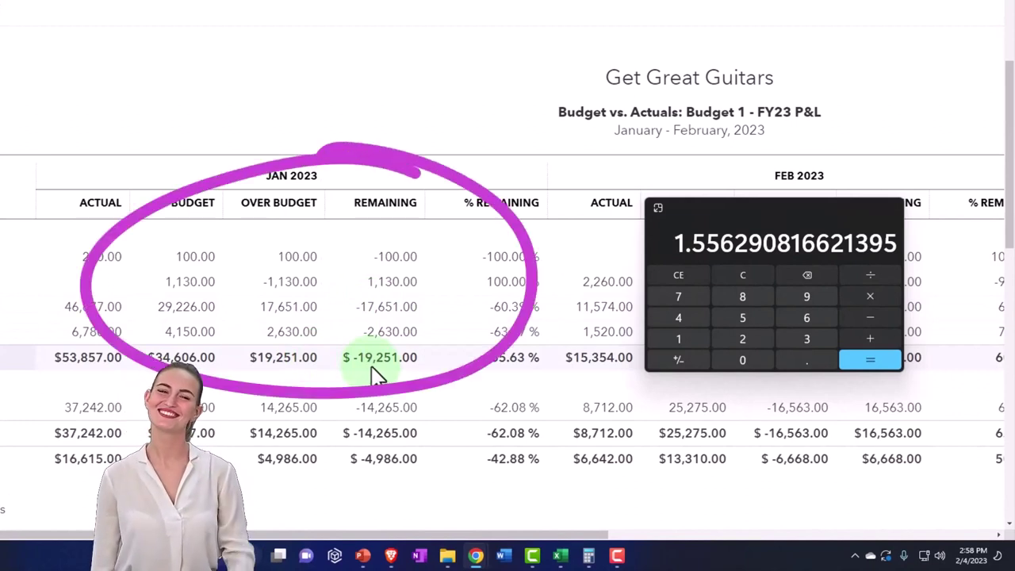
- Add the % of Budget column and rerun the report
{"action": "left_click_drag", "start_coordinate": [707, 210], "coordinate": [773, 212]}
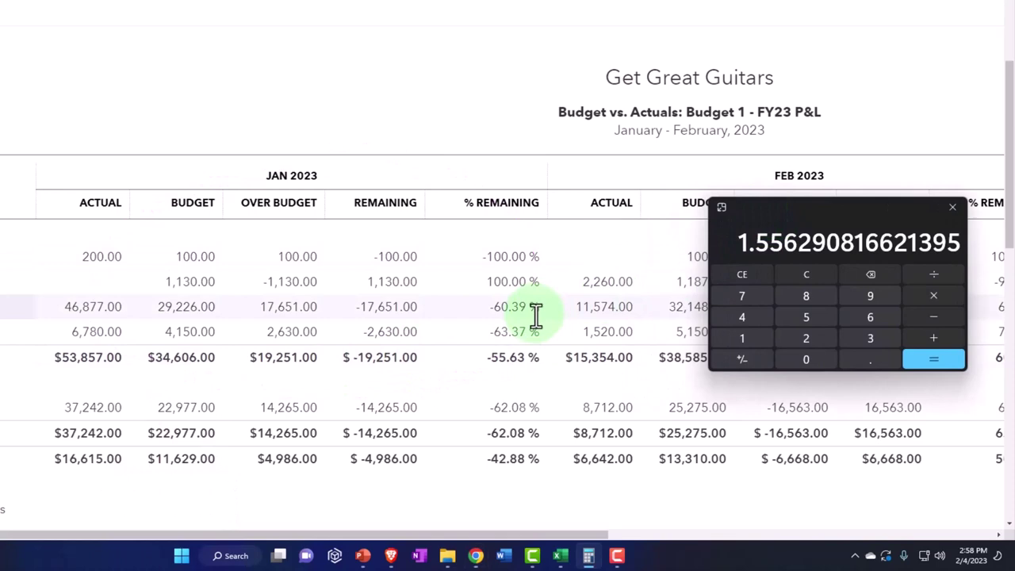
{"action": "scroll", "coordinate": [536, 315], "scroll_direction": "up", "scroll_amount": 3}
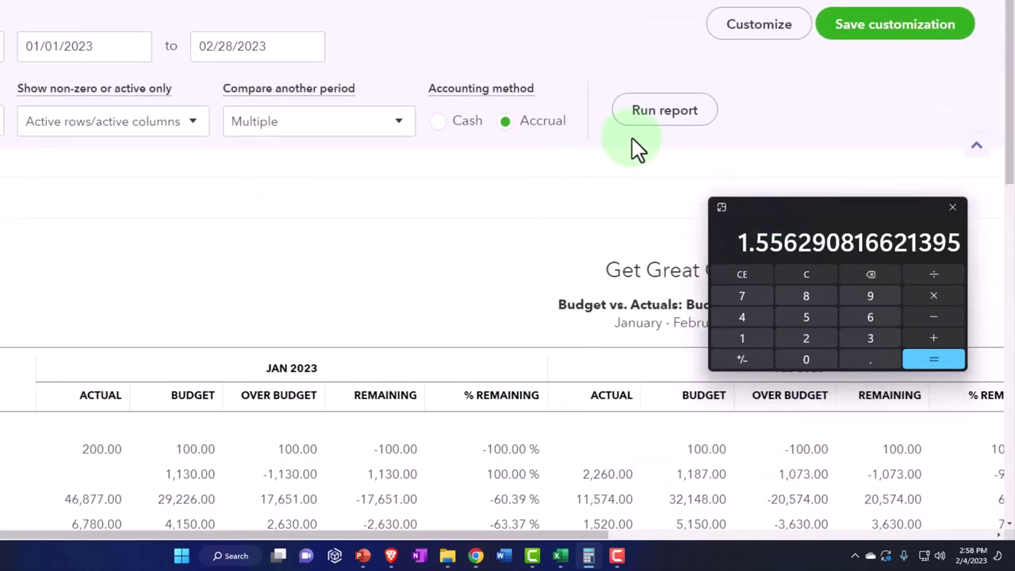
{"action": "left_click", "coordinate": [396, 126]}
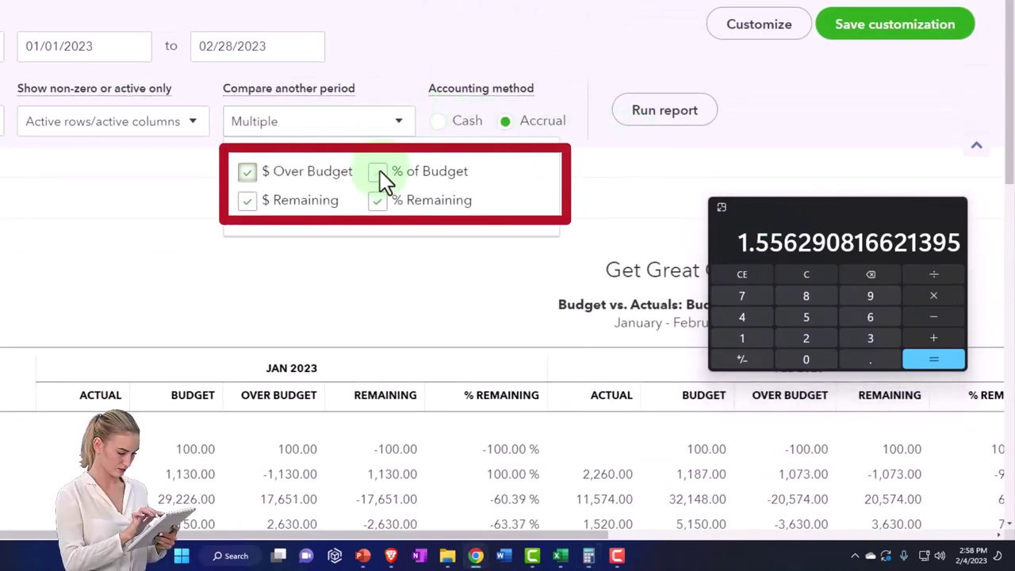
{"action": "scroll", "coordinate": [626, 127], "scroll_direction": "down", "scroll_amount": 3}
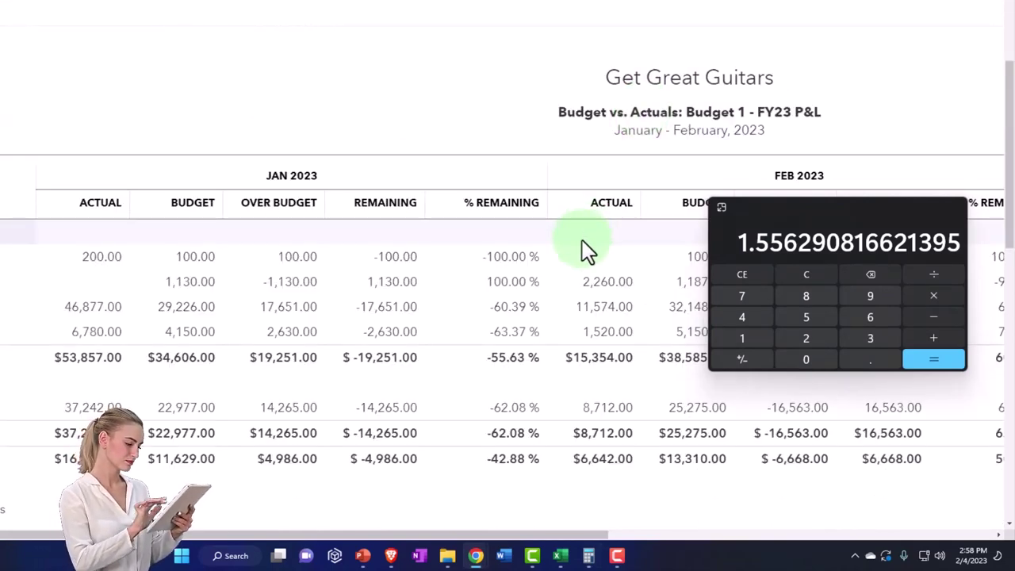
{"action": "scroll", "coordinate": [583, 250], "scroll_direction": "down", "scroll_amount": 1}
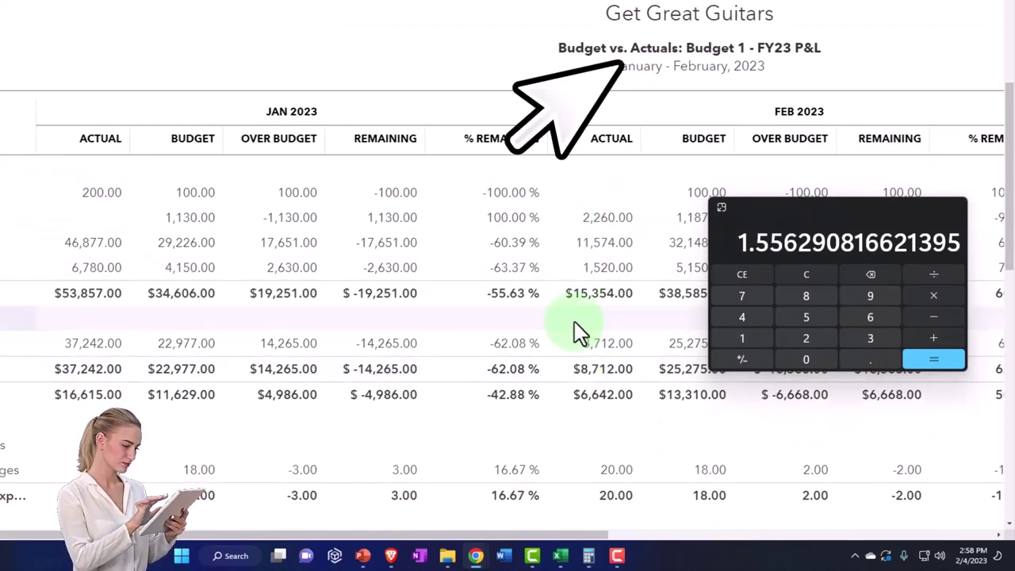
{"action": "scroll", "coordinate": [574, 322], "scroll_direction": "up", "scroll_amount": 3}
{"action": "left_click", "coordinate": [671, 52]}
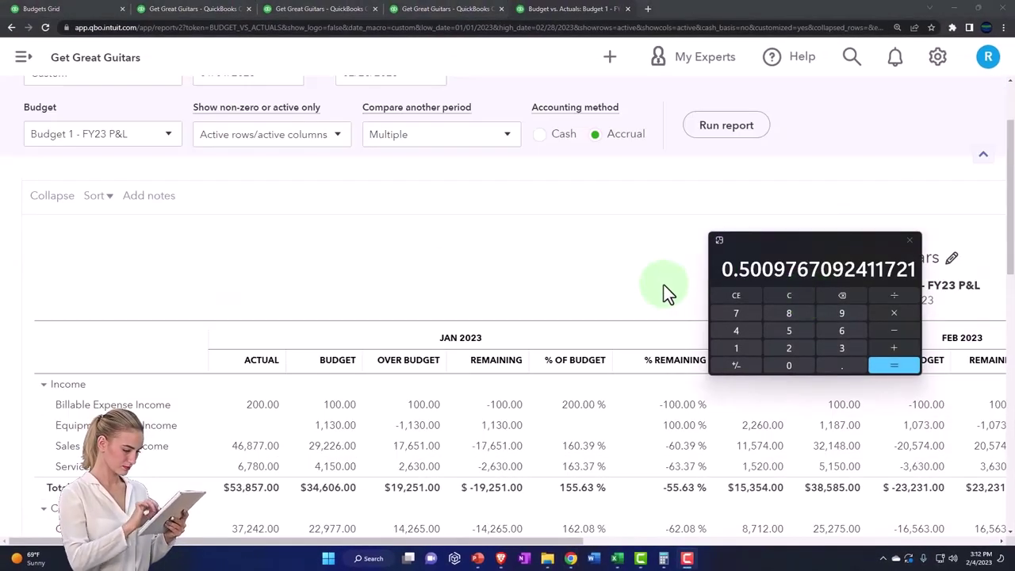
- Divide 53,857 by 34,606 in Calculator to verify January's 155.63% of budget
{"action": "scroll", "coordinate": [664, 292], "scroll_direction": "down", "scroll_amount": 1}
{"action": "scroll", "coordinate": [663, 285], "scroll_direction": "down", "scroll_amount": 3}
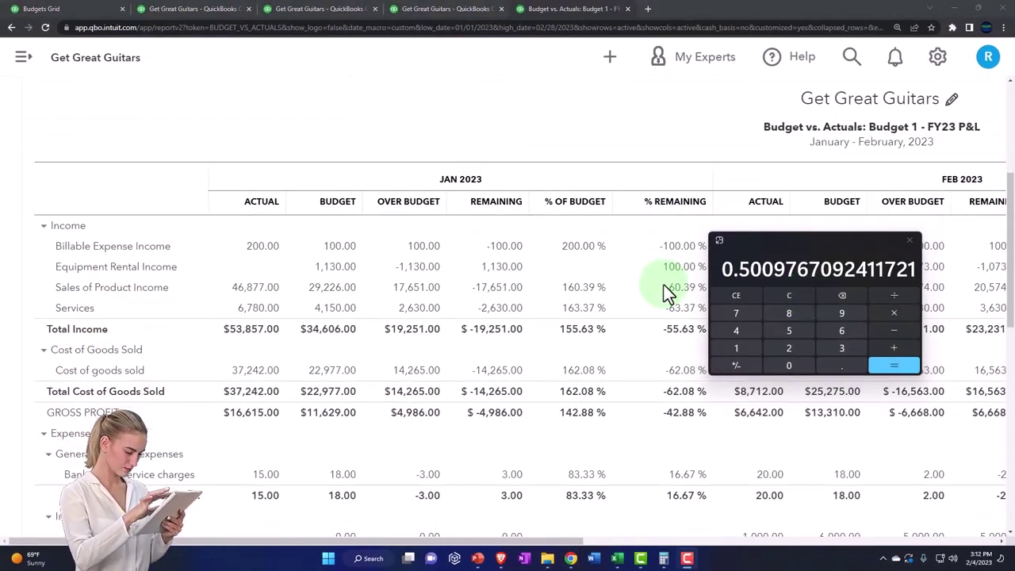
{"action": "left_click_drag", "start_coordinate": [757, 241], "coordinate": [789, 235]}
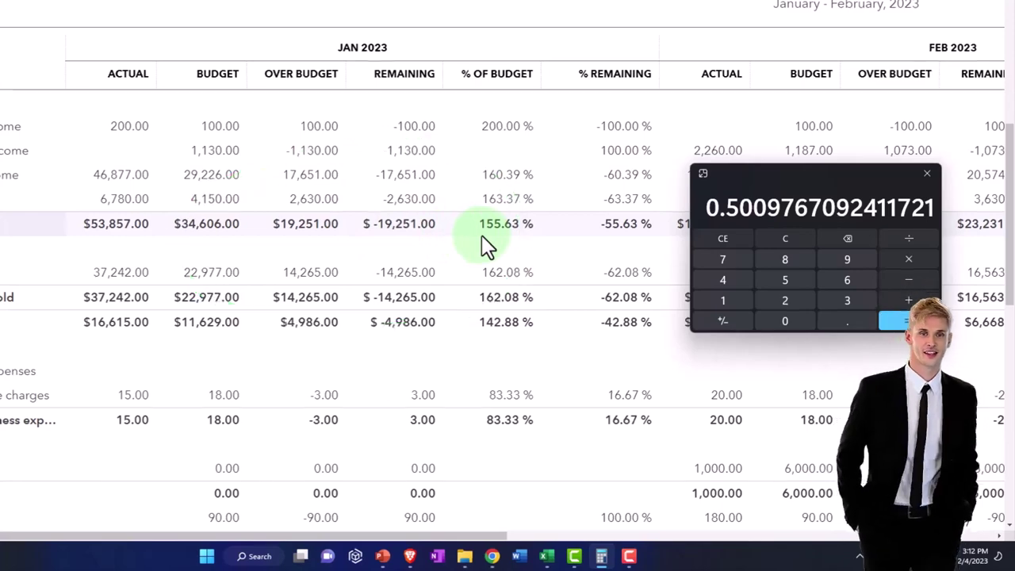
{"action": "left_click", "coordinate": [793, 238]}
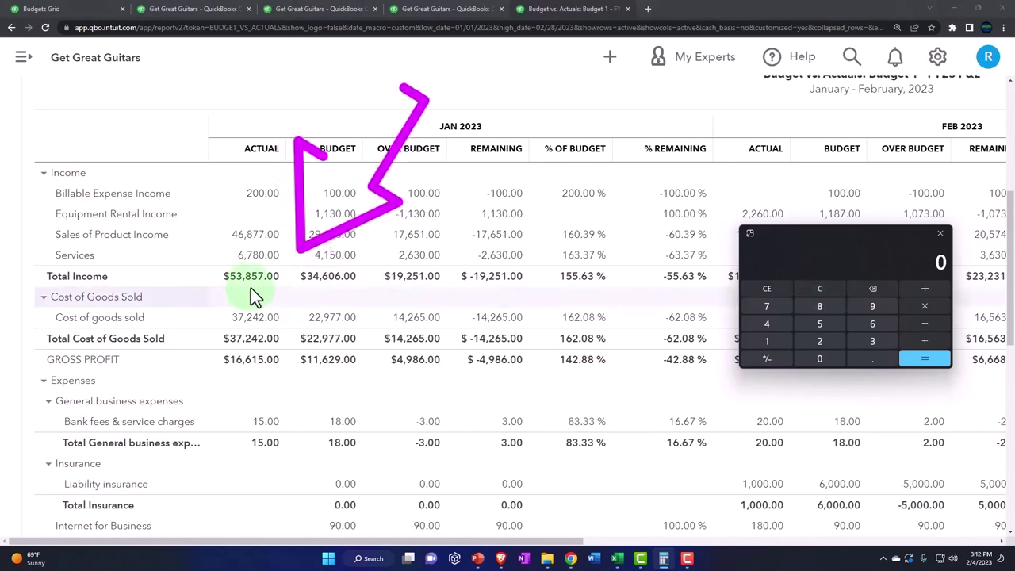
{"action": "type", "text": "53857"}
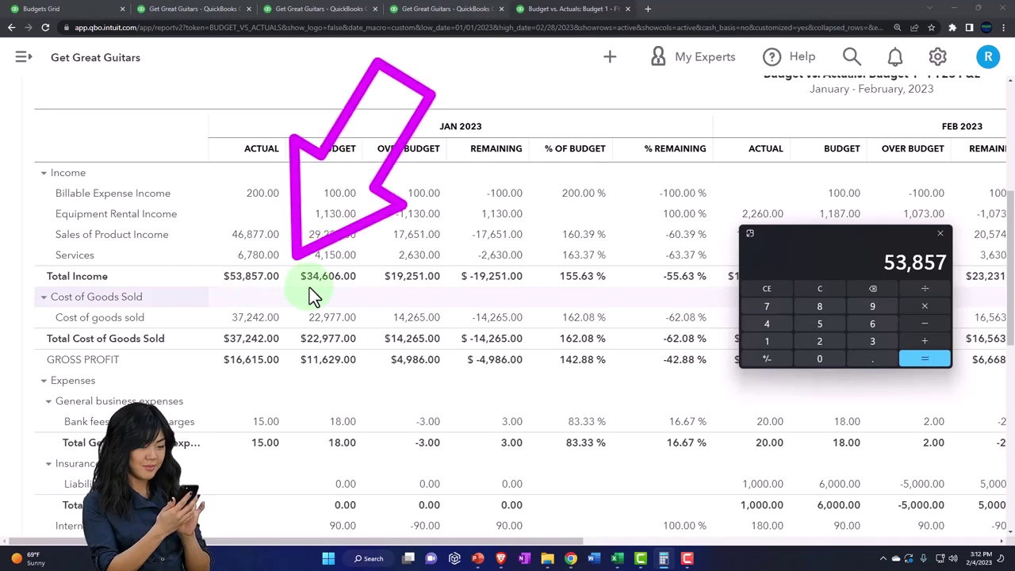
{"action": "type", "text": "-34"}
{"action": "type", "text": "60"}
{"action": "key", "text": "Return"}
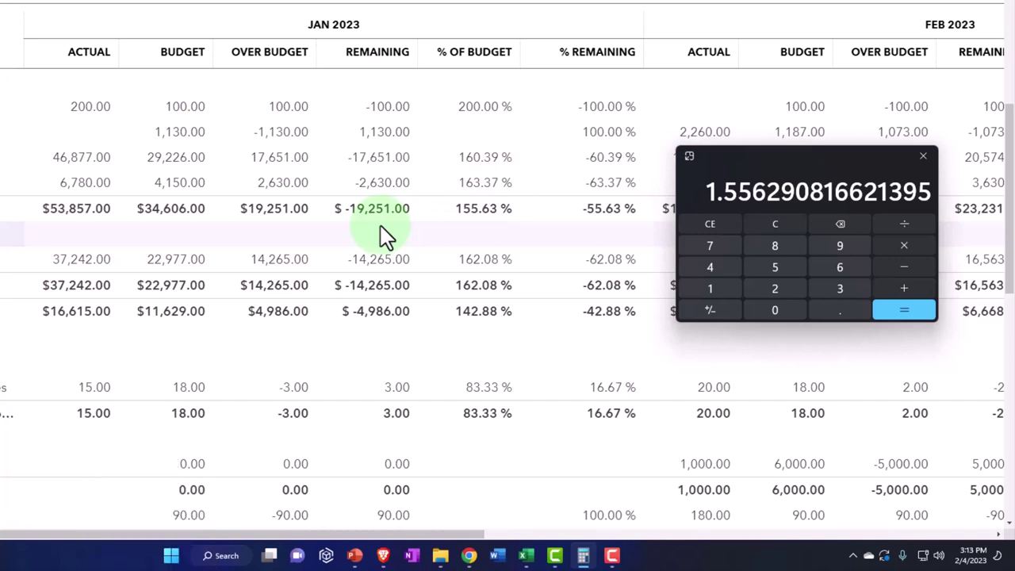
- Divide 19,251 by 34,606, getting 0.5563 to confirm January's 55.63% remaining
{"action": "left_click", "coordinate": [776, 225]}
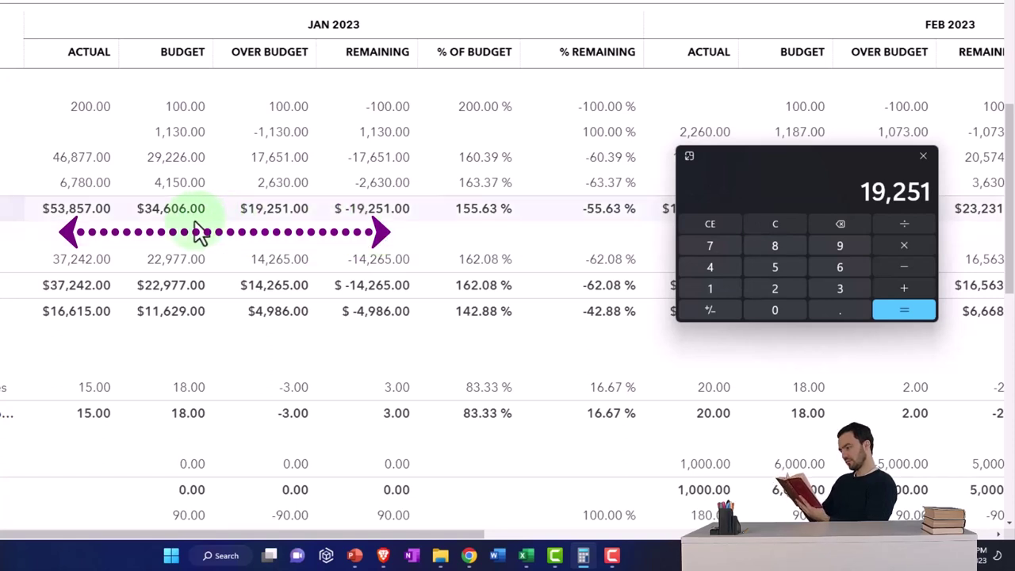
{"action": "type", "text": "606"}
{"action": "key", "text": "Return"}
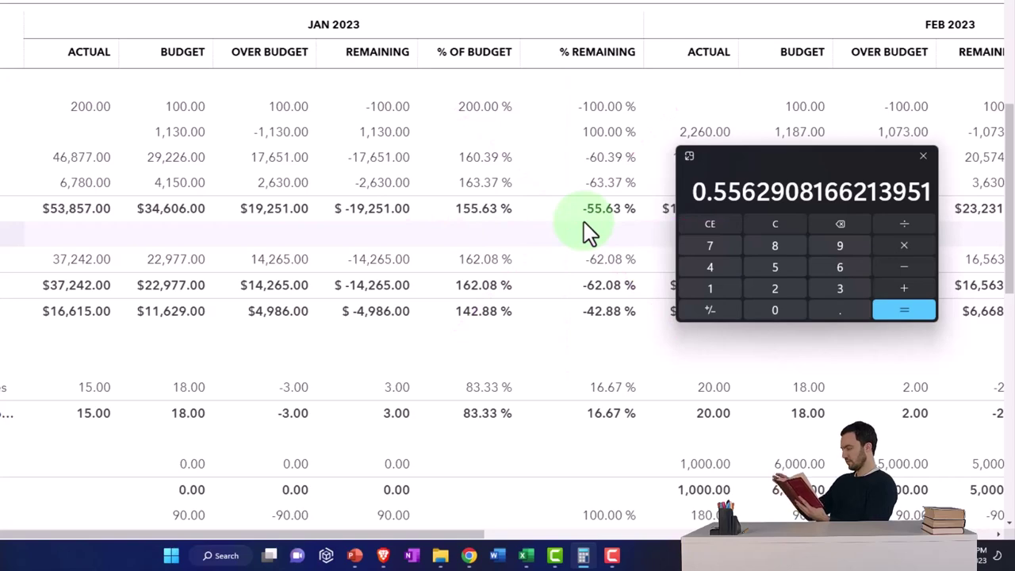
{"action": "left_click_drag", "start_coordinate": [811, 158], "coordinate": [950, 159]}
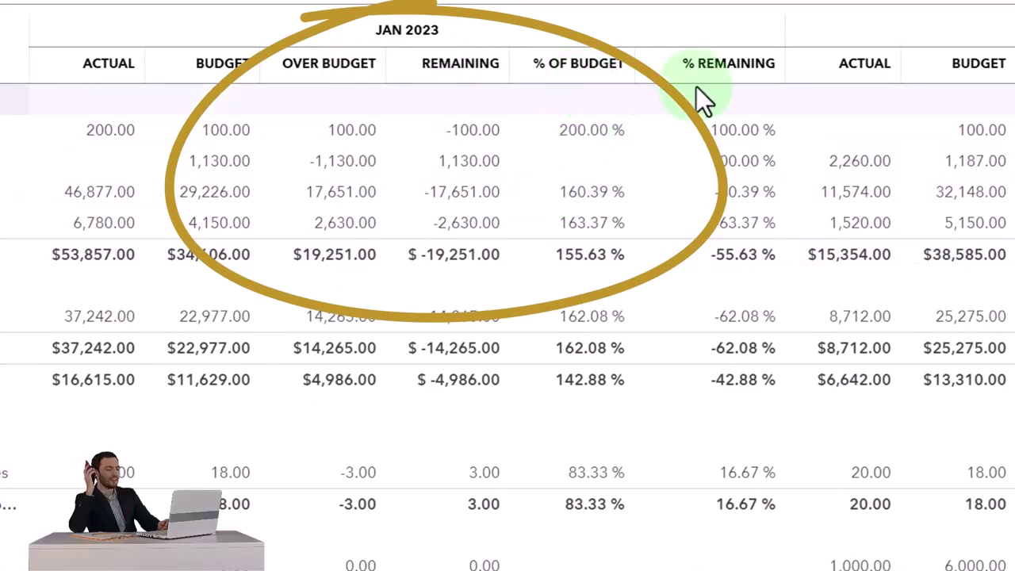
- Remove the $ Over Budget and % of Budget columns and rerun the report
{"action": "scroll", "coordinate": [691, 88], "scroll_direction": "up", "scroll_amount": 5}
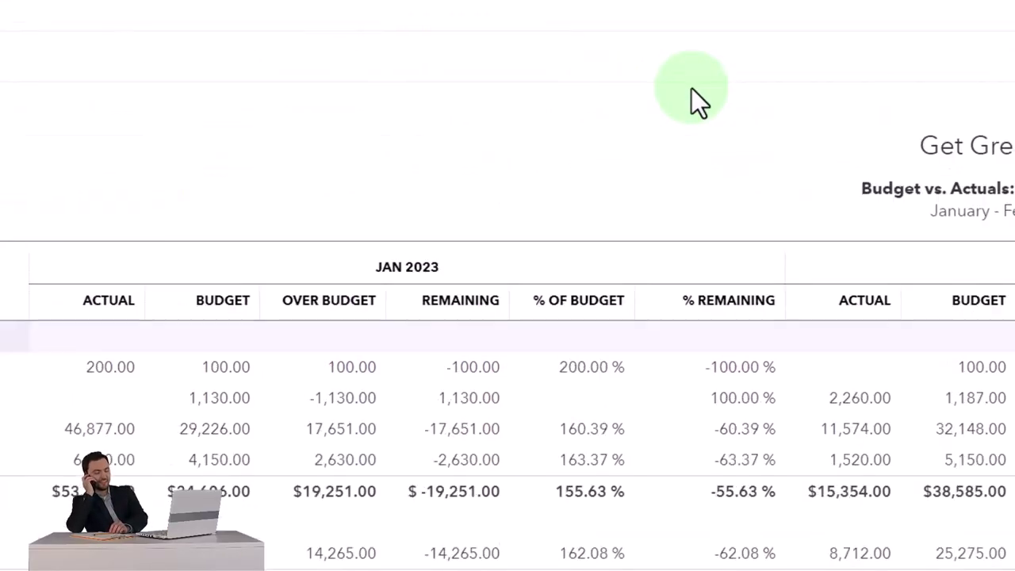
{"action": "left_click", "coordinate": [478, 123]}
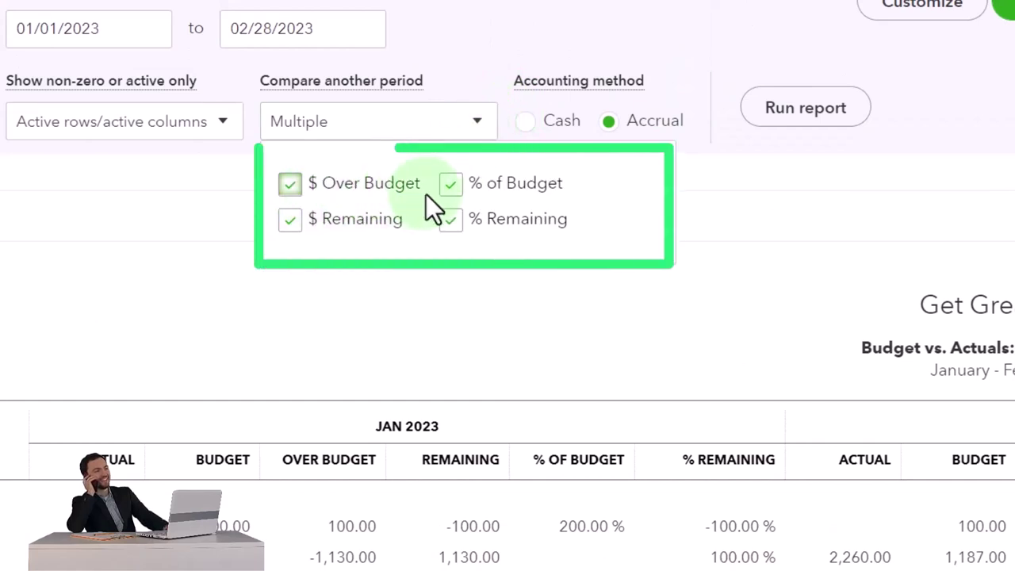
{"action": "left_click", "coordinate": [294, 190]}
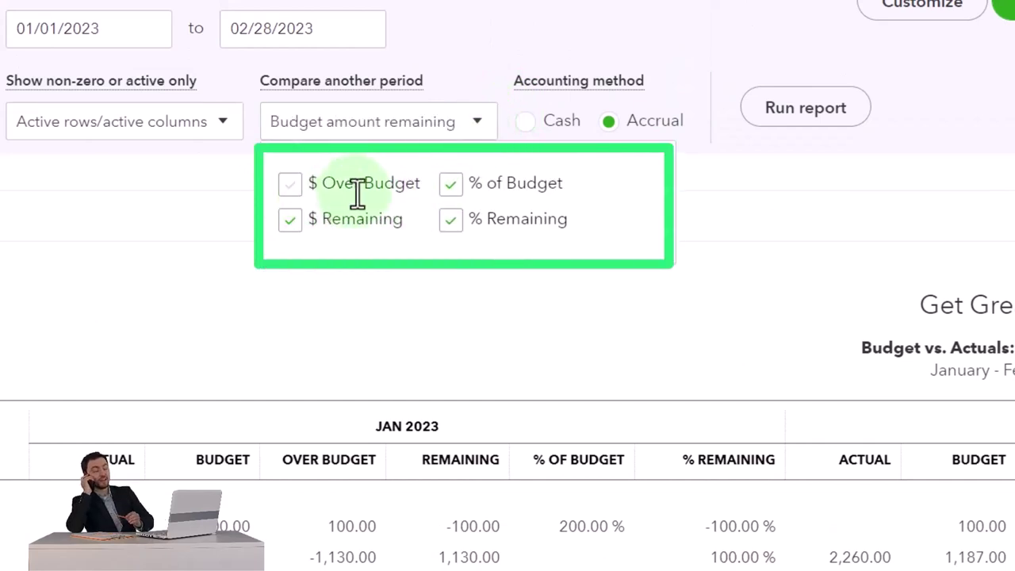
{"action": "left_click", "coordinate": [449, 185]}
{"action": "left_click", "coordinate": [798, 112]}
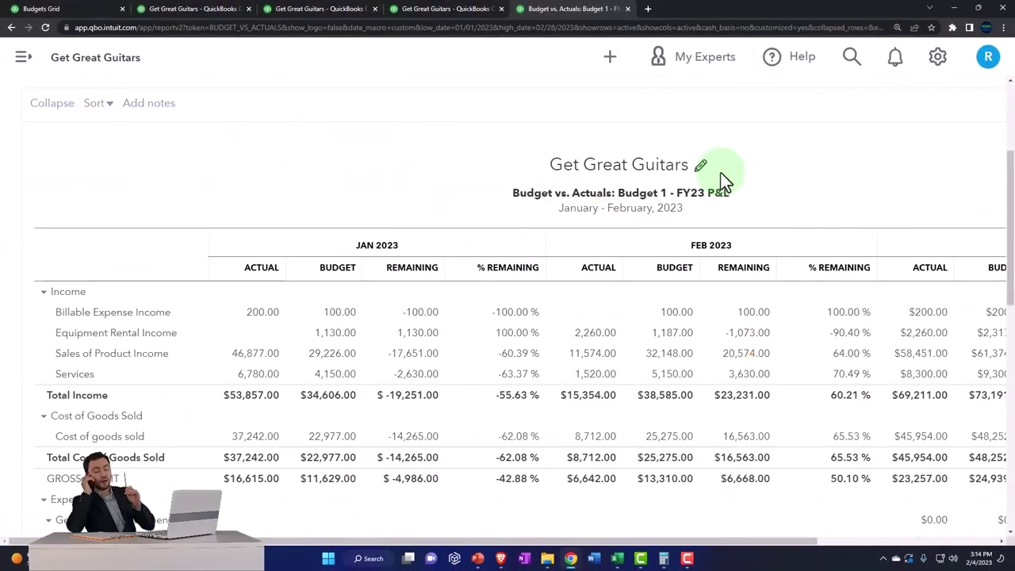
- Scroll across the rerun report to review the Total Remaining and % Remaining figures
{"action": "scroll", "coordinate": [694, 258], "scroll_direction": "down", "scroll_amount": 2}
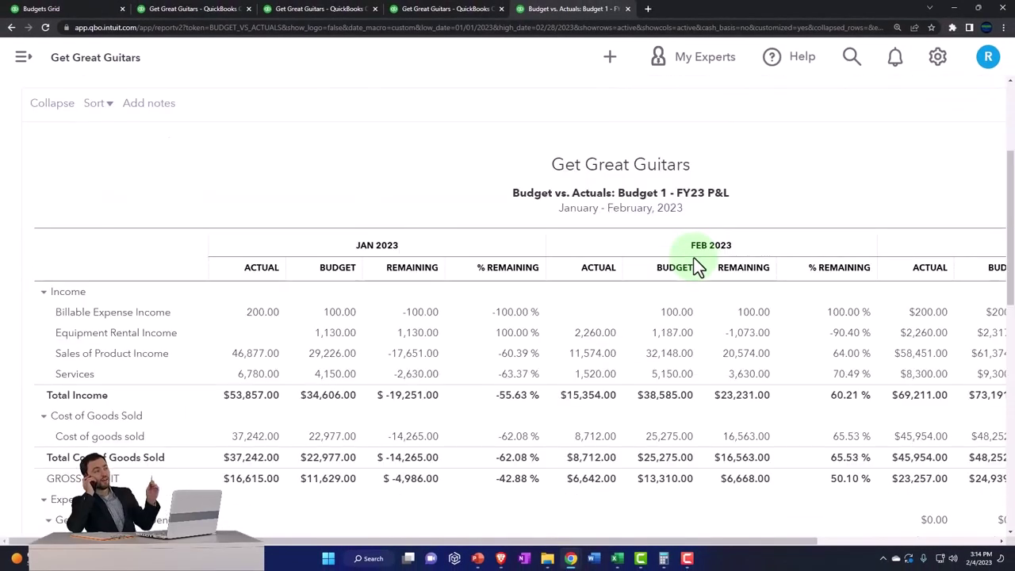
{"action": "scroll", "coordinate": [694, 258], "scroll_direction": "down", "scroll_amount": 1}
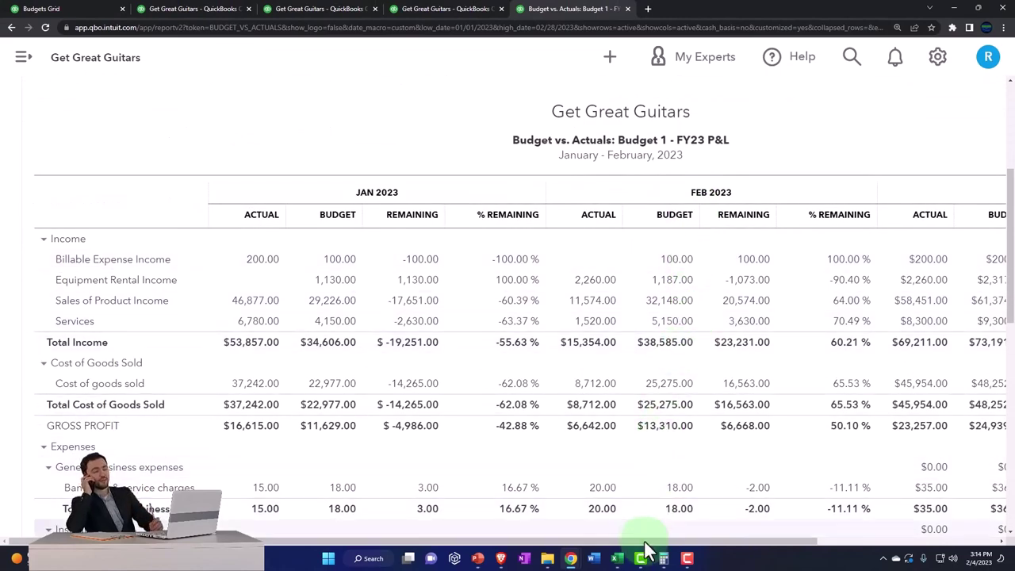
{"action": "left_click_drag", "start_coordinate": [644, 542], "coordinate": [805, 543]}
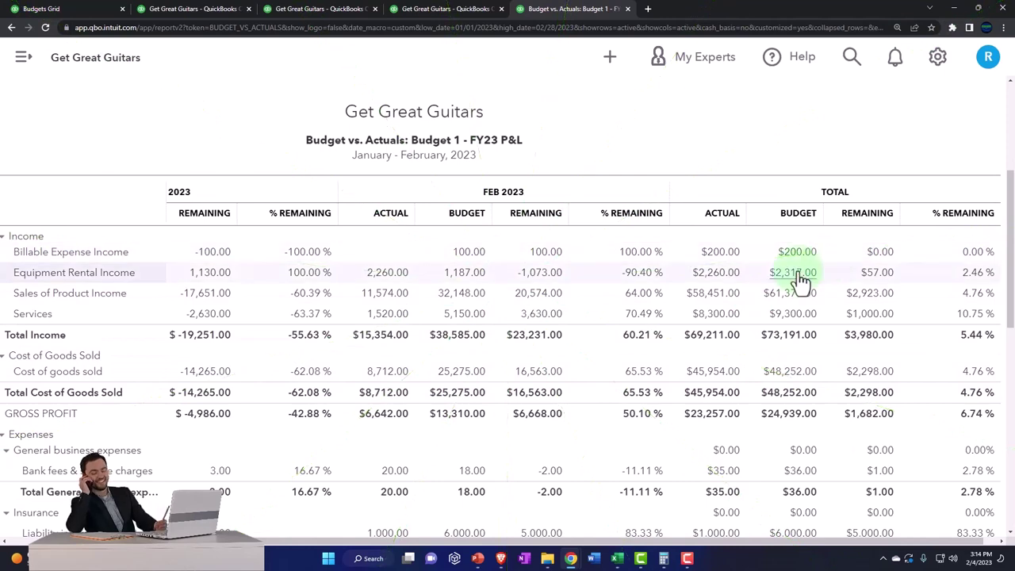
{"action": "left_click_drag", "start_coordinate": [809, 544], "coordinate": [526, 559]}
{"action": "scroll", "coordinate": [261, 414], "scroll_direction": "up", "scroll_amount": 3}
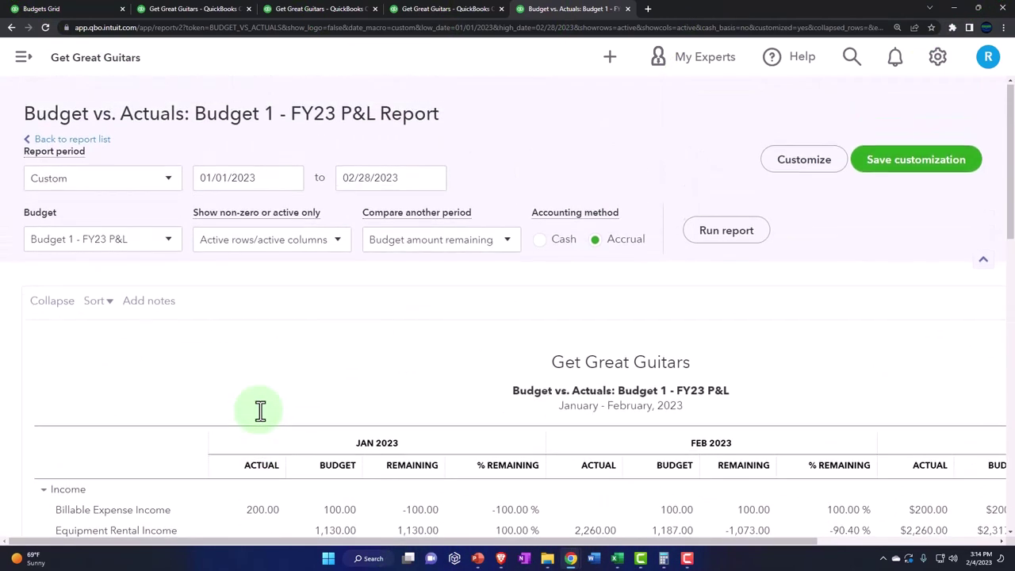